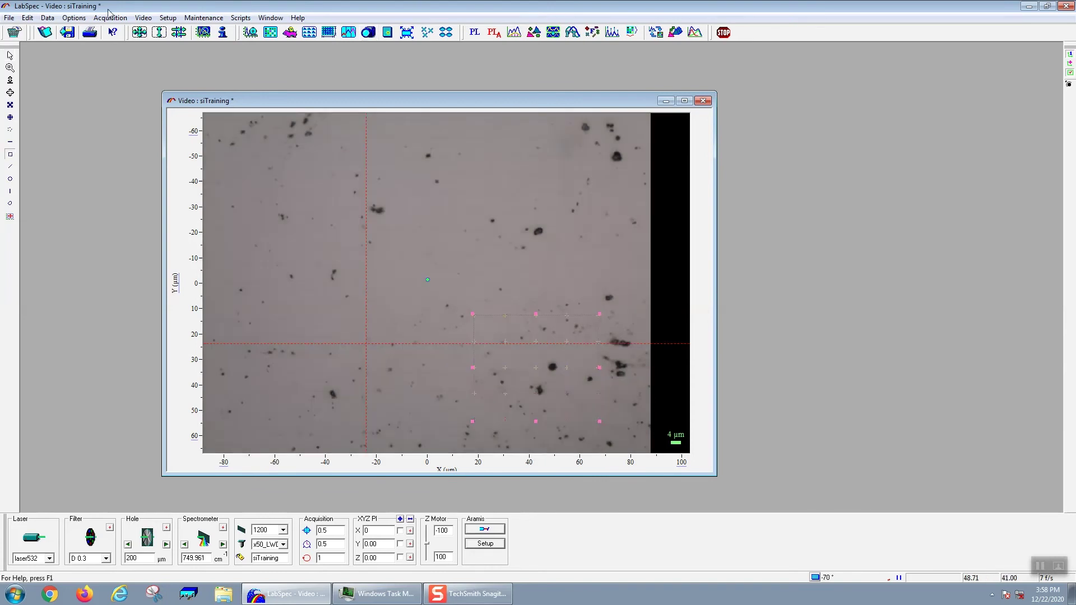
Step: Save the video image as 'siTrainingMap image' in LabSpec (*.ngv) format
{"action": "left_click", "coordinate": [9, 18]}
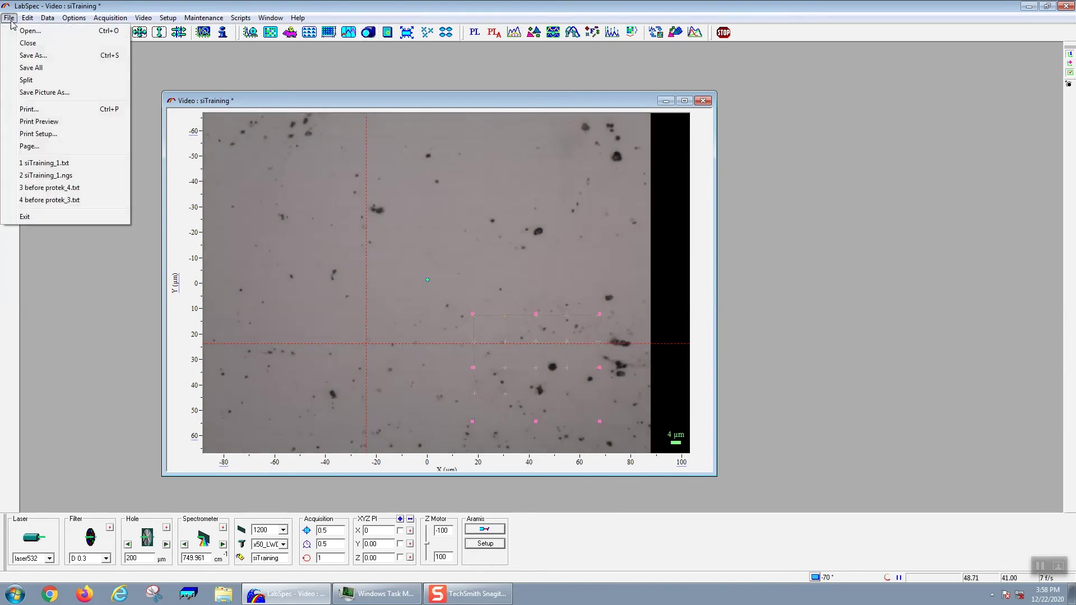
{"action": "left_click", "coordinate": [47, 58]}
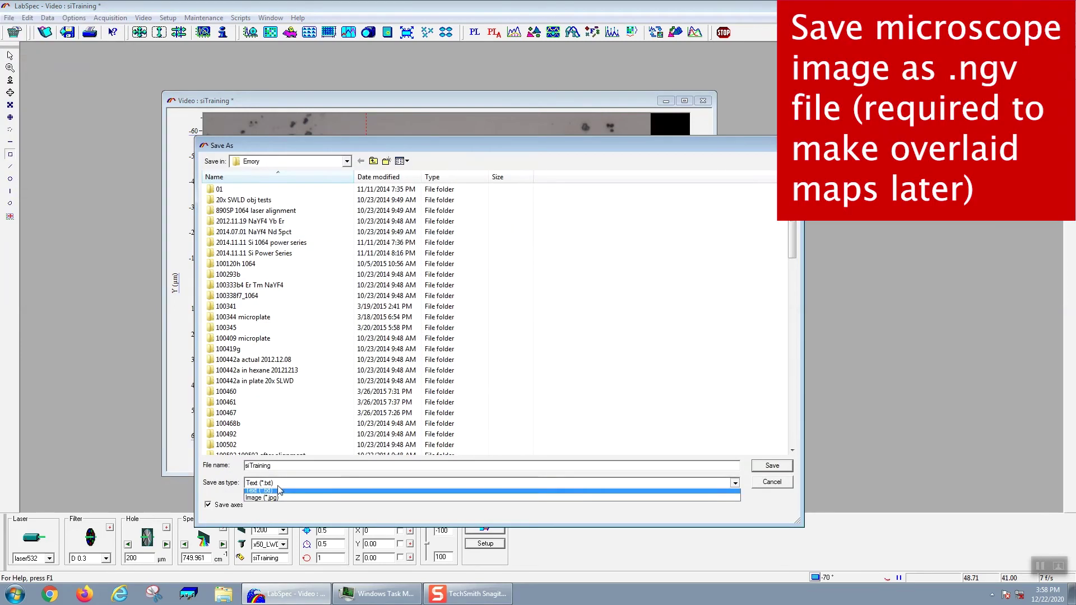
{"action": "left_click", "coordinate": [278, 484]}
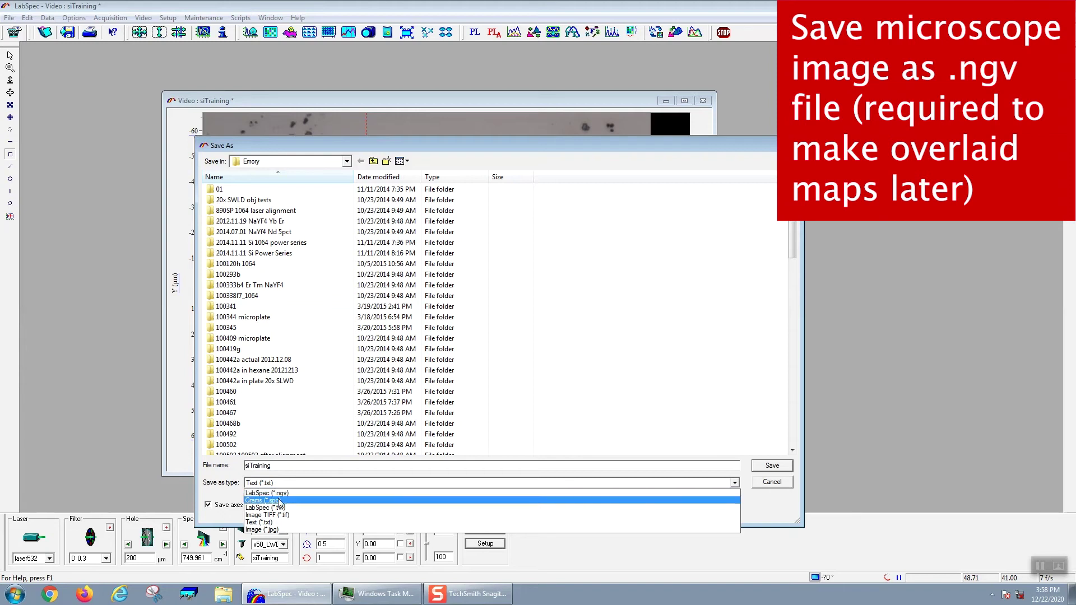
{"action": "left_click", "coordinate": [279, 493]}
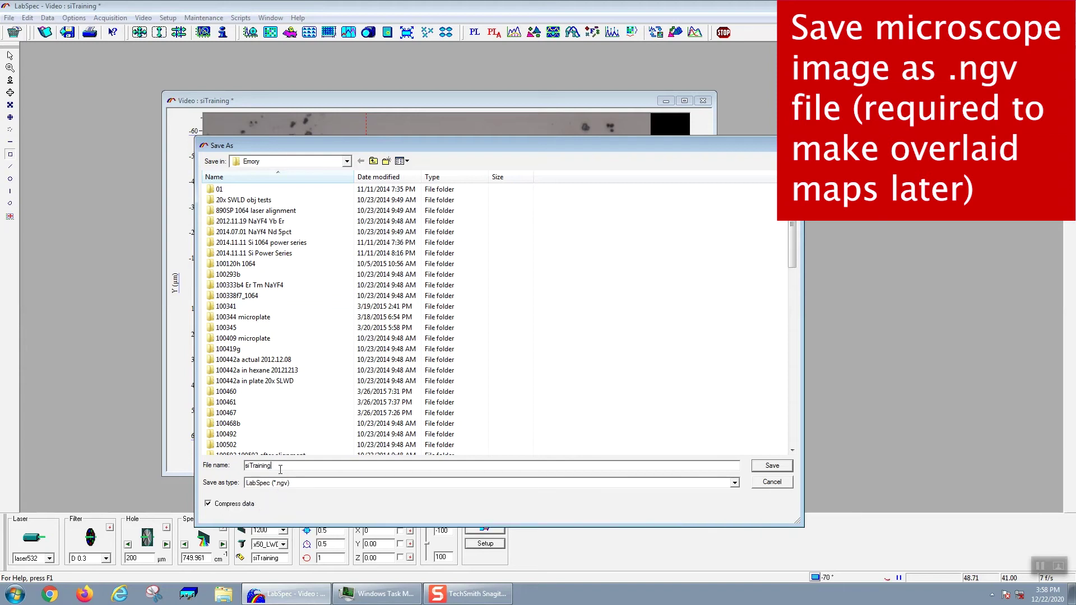
{"action": "type", "text": "imageMap"}
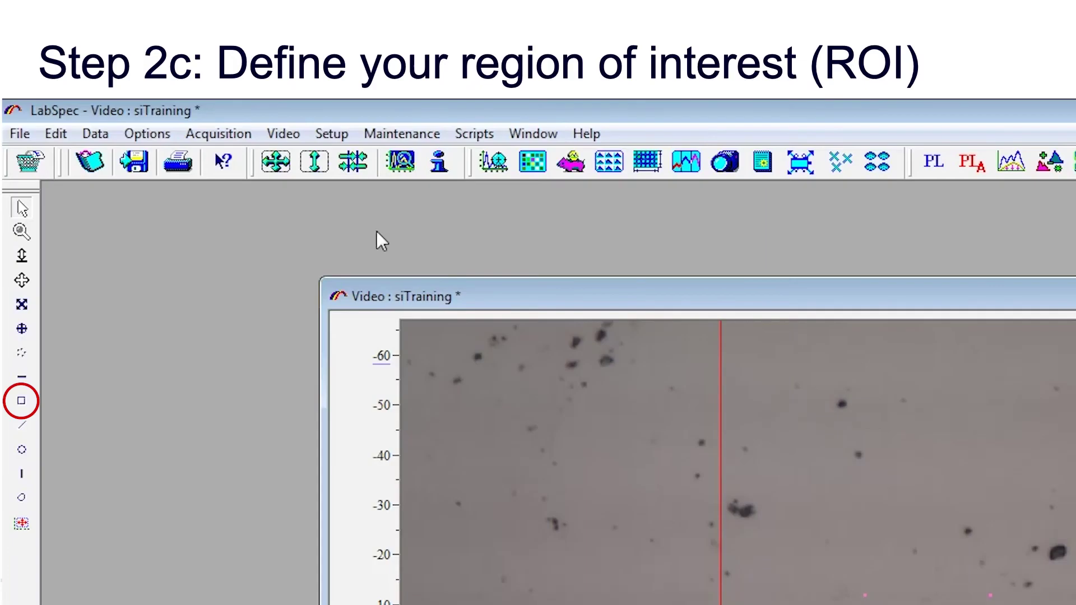
Step: Draw a rectangular ROI over the lower-right part of the siTraining video image
{"action": "left_click", "coordinate": [23, 402]}
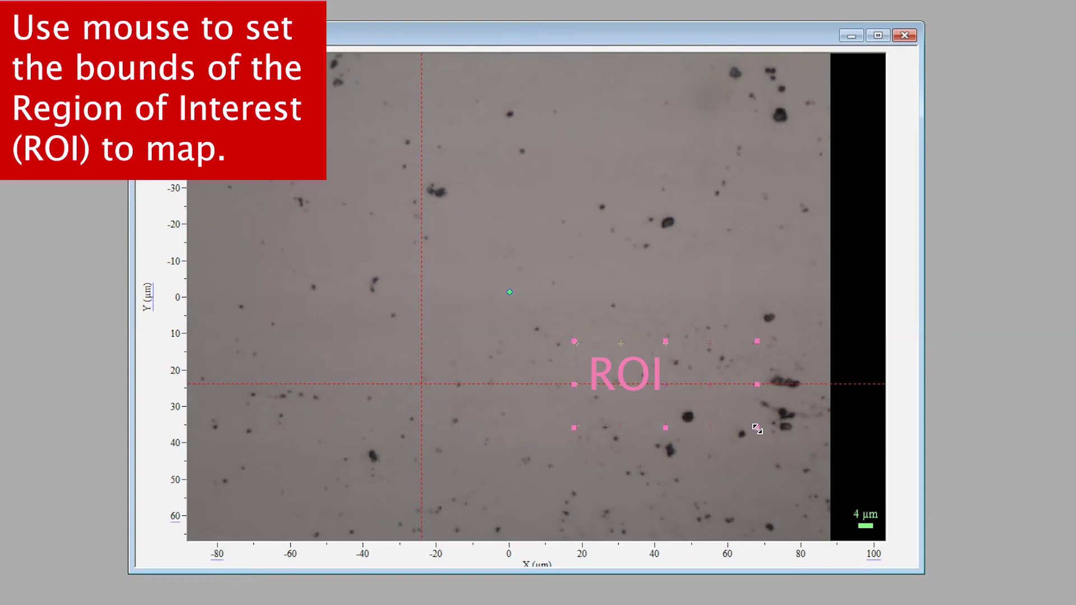
{"action": "mouse_move", "coordinate": [757, 428]}
{"action": "left_mouse_down"}
{"action": "mouse_move", "coordinate": [757, 496]}
{"action": "mouse_move", "coordinate": [757, 429]}
{"action": "left_mouse_up"}
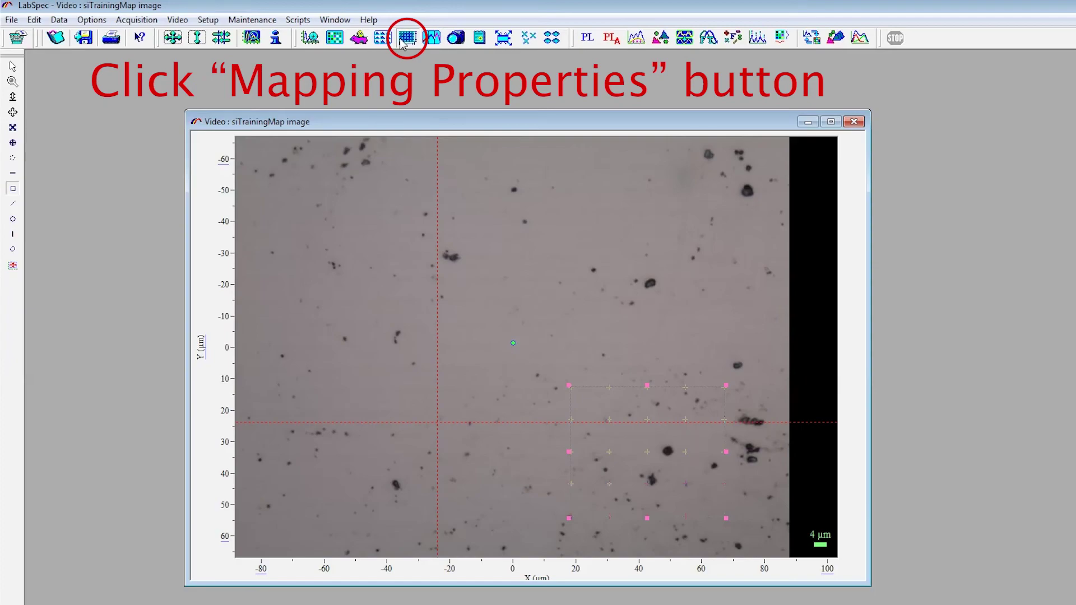
Step: In Mapping Properties, turn off Time and set X and Y array sizes to 10
{"action": "left_click", "coordinate": [401, 41]}
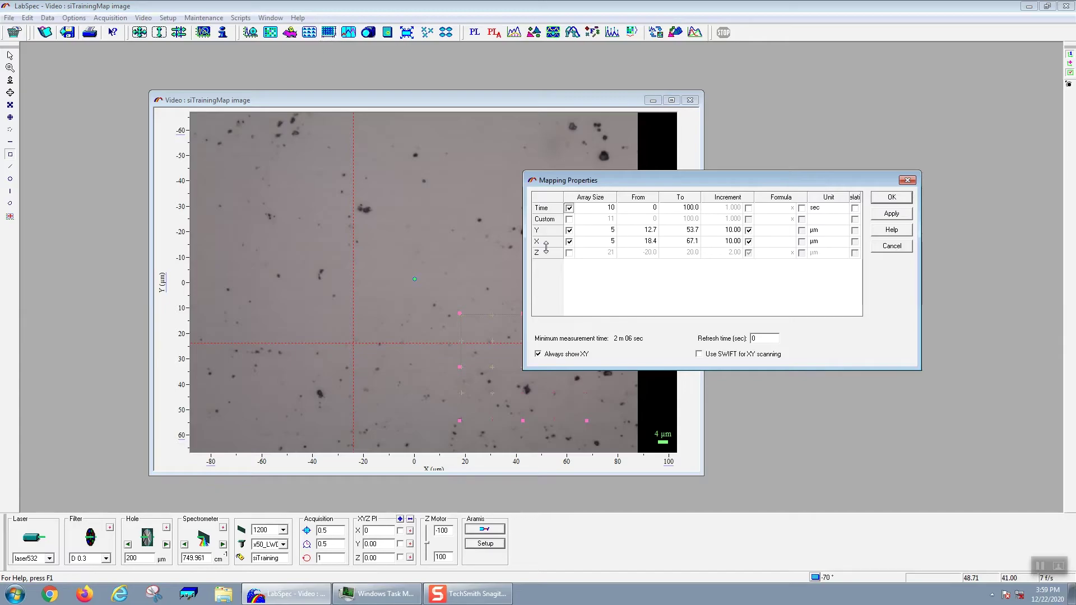
{"action": "left_click", "coordinate": [570, 209]}
{"action": "left_click", "coordinate": [609, 234]}
{"action": "left_click", "coordinate": [606, 231]}
{"action": "type", "text": "10"}
{"action": "left_click", "coordinate": [611, 241]}
{"action": "left_click", "coordinate": [615, 242]}
{"action": "type", "text": "10"}
{"action": "left_click", "coordinate": [726, 242]}
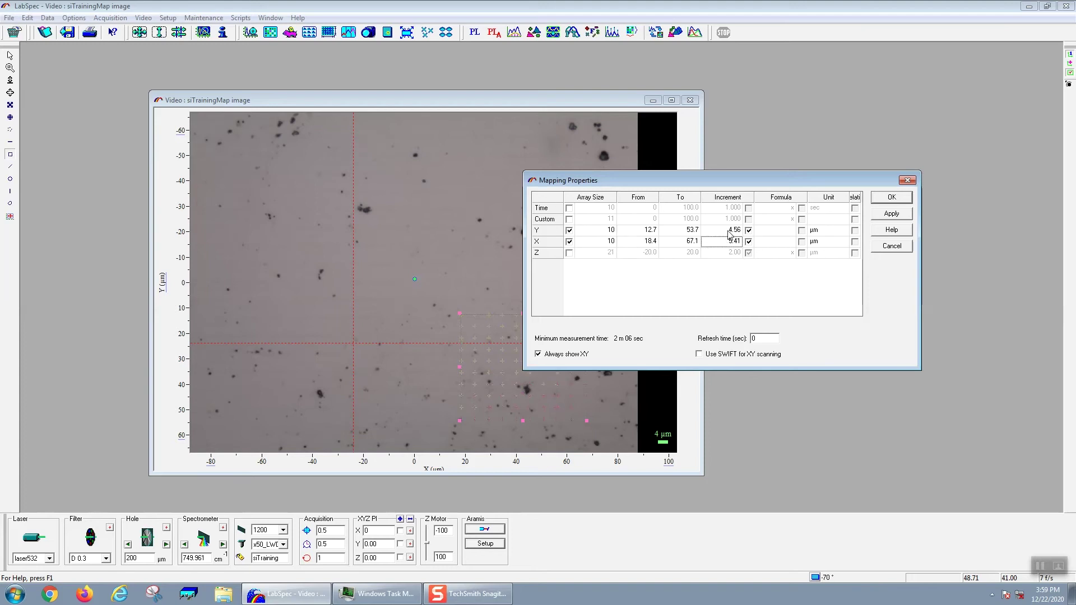
Step: Change the X and Y step increments to 3 µm and accept the mapping parameters
{"action": "left_click", "coordinate": [729, 229]}
{"action": "double_click", "coordinate": [729, 229]}
{"action": "type", "text": "3"}
{"action": "left_click", "coordinate": [727, 242]}
{"action": "left_click", "coordinate": [728, 241]}
{"action": "double_click", "coordinate": [727, 241]}
{"action": "type", "text": "3"}
{"action": "left_click", "coordinate": [718, 230]}
{"action": "key", "text": "Return"}
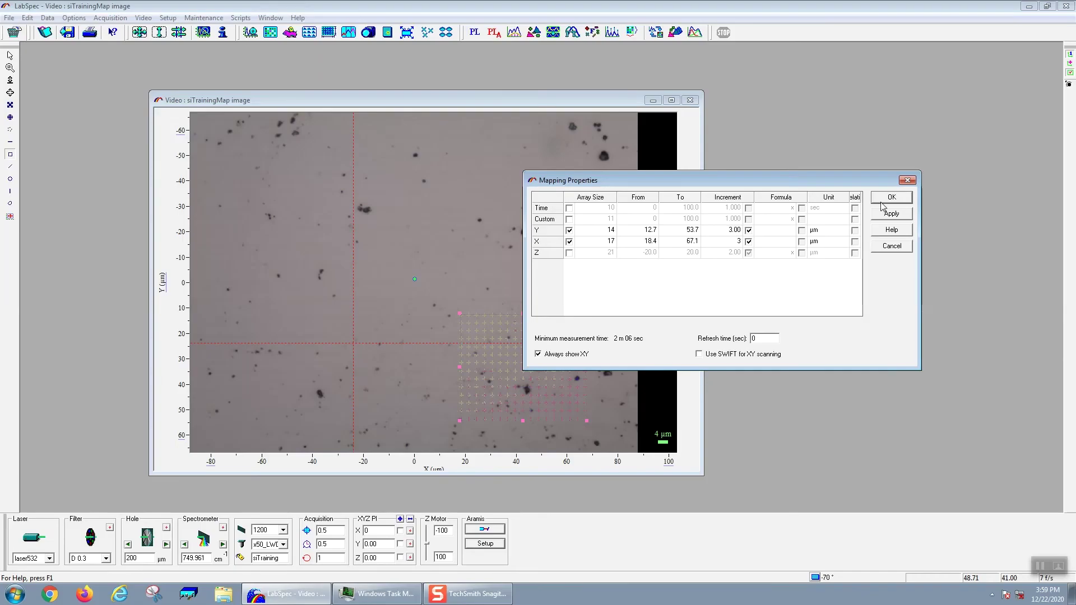
{"action": "left_click", "coordinate": [883, 207]}
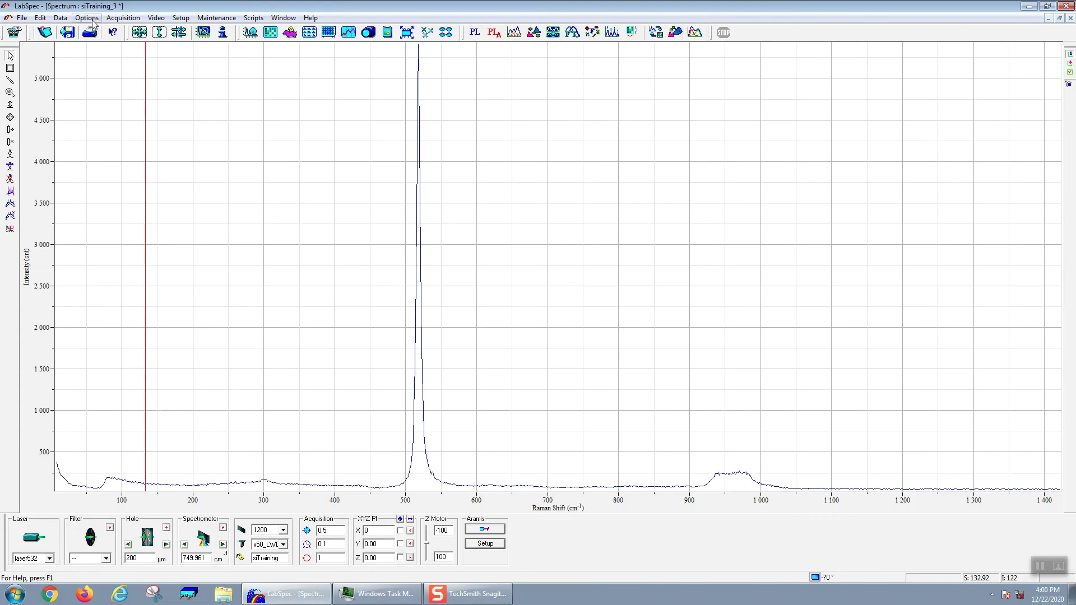
Step: Keep Shutter mode on Open in Acquisition Options and confirm
{"action": "left_click", "coordinate": [90, 22]}
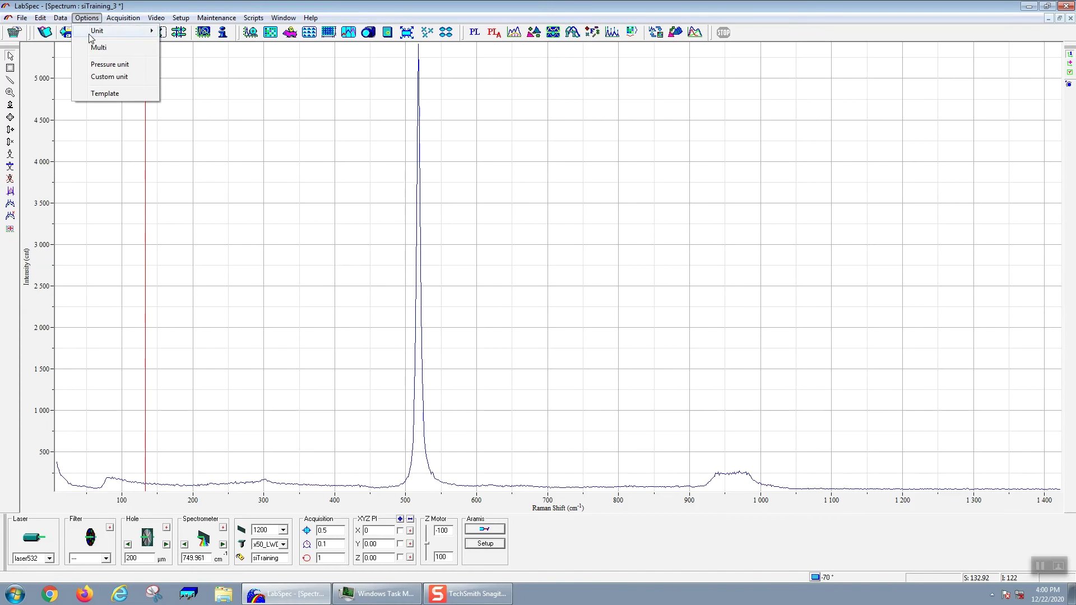
{"action": "mouse_move", "coordinate": [123, 18]}
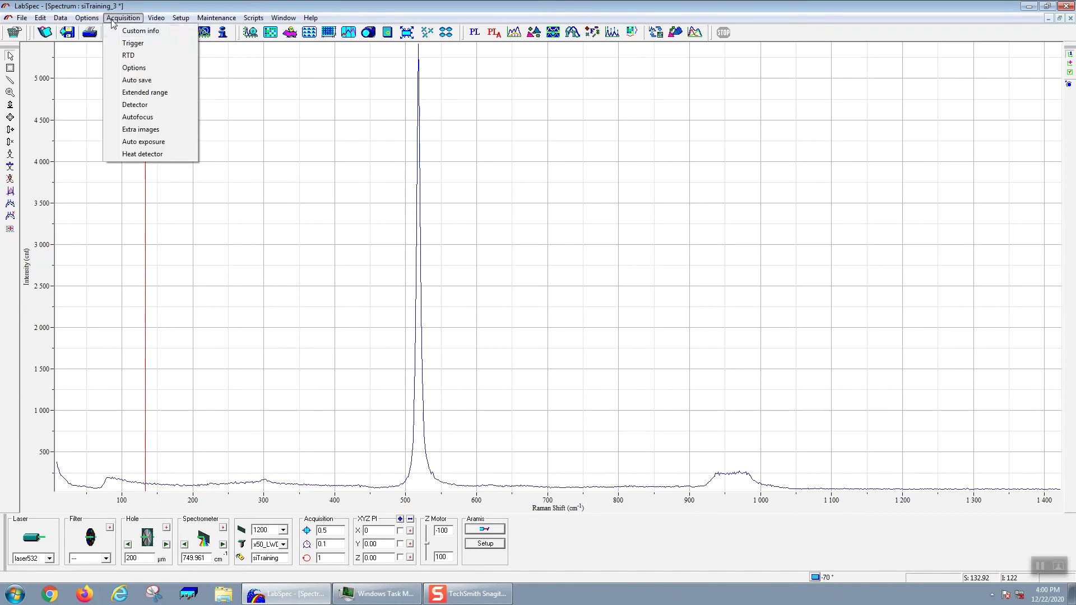
{"action": "left_click", "coordinate": [134, 68]}
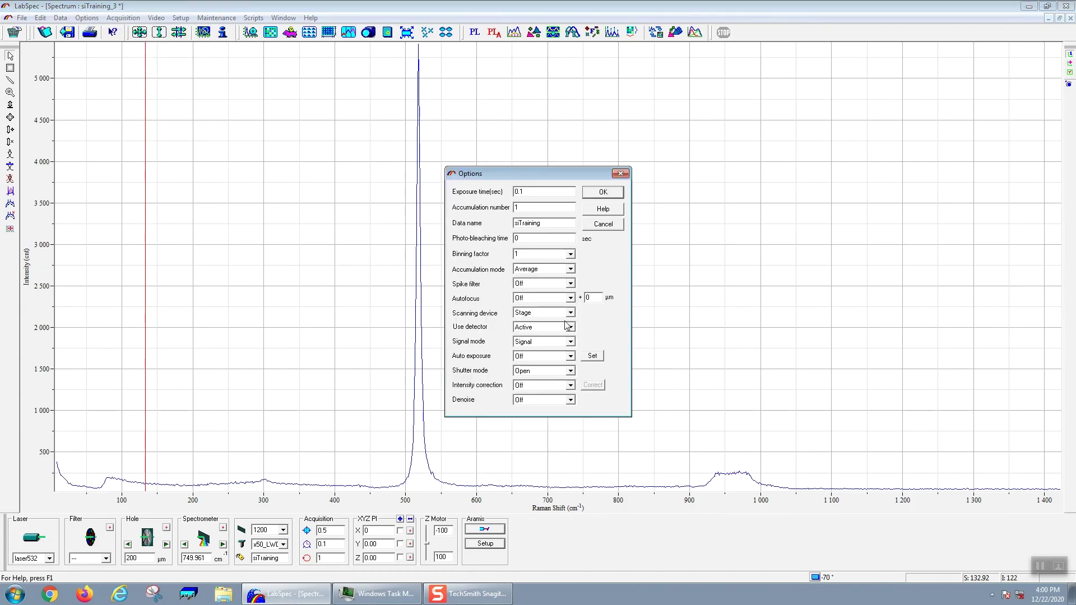
{"action": "left_click", "coordinate": [539, 371]}
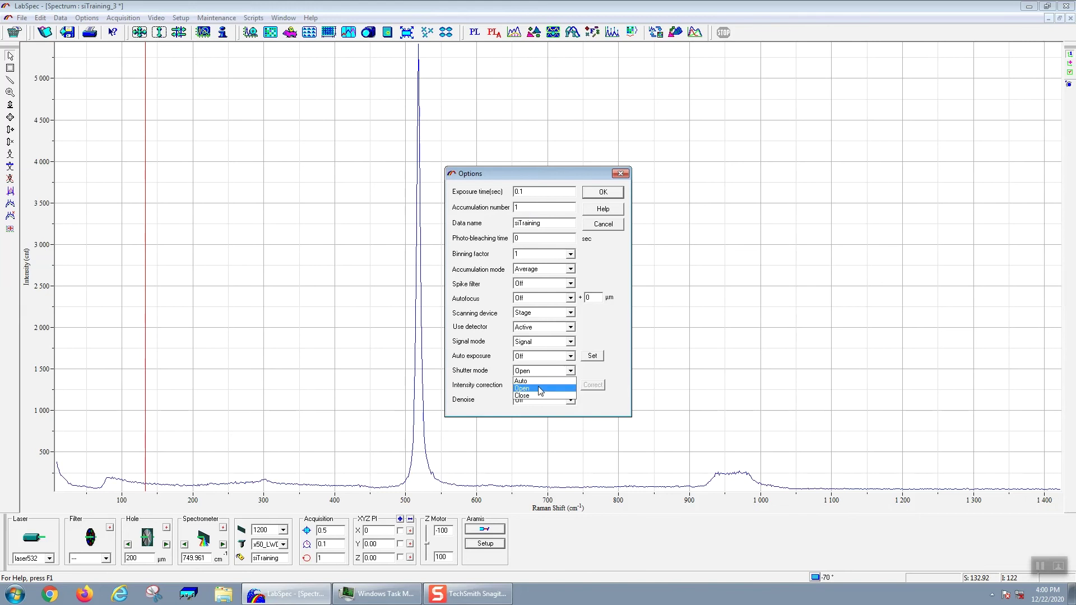
{"action": "left_click", "coordinate": [541, 376]}
{"action": "left_click", "coordinate": [603, 194]}
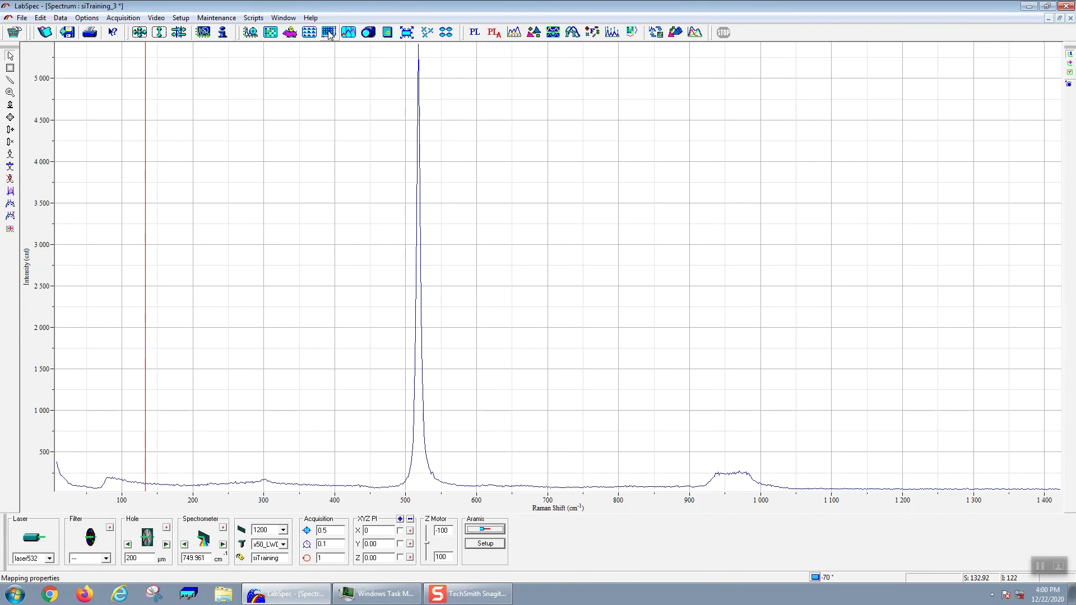
Step: Start the mapping acquisition and close siTraining_3 without saving
{"action": "left_click", "coordinate": [309, 33]}
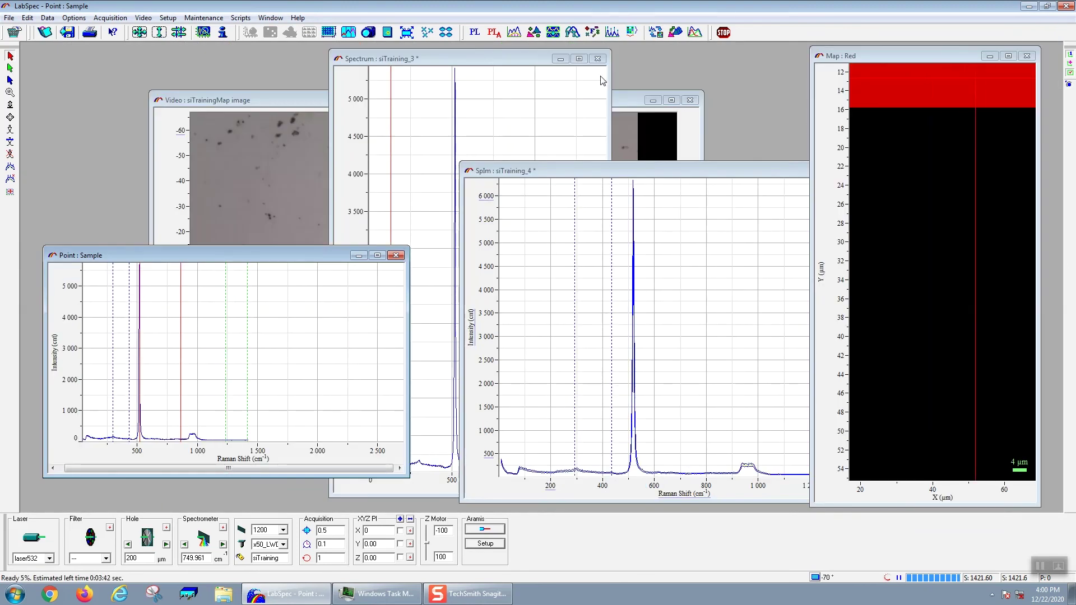
{"action": "left_click", "coordinate": [597, 59]}
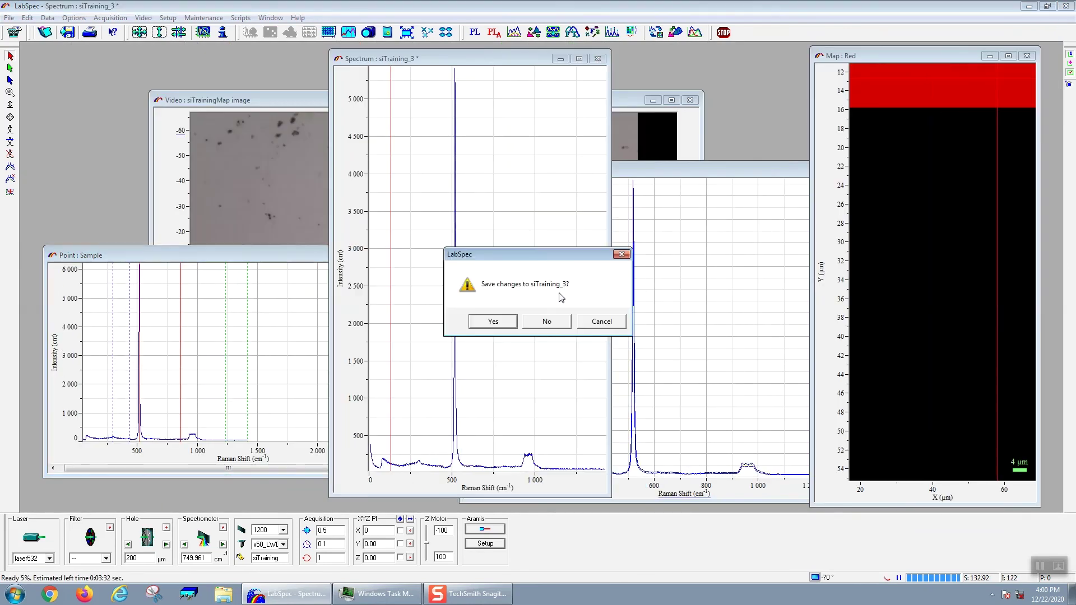
{"action": "left_click", "coordinate": [555, 323]}
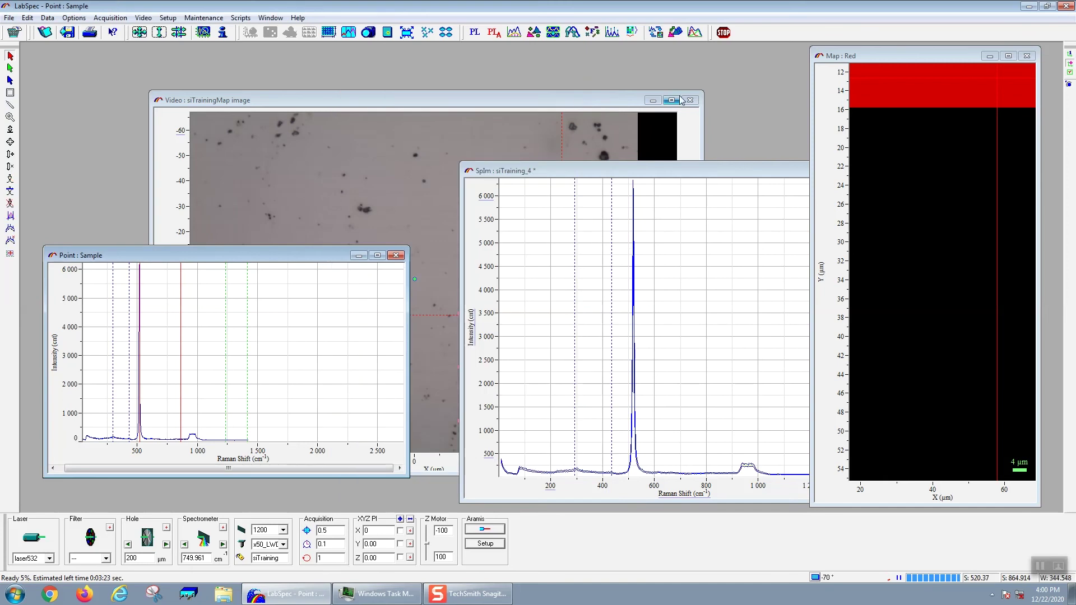
Step: Move and resize the Red map window, then rescale the Point : Sample spectrum
{"action": "left_click_drag", "start_coordinate": [876, 61], "coordinate": [716, 67]}
{"action": "left_click_drag", "start_coordinate": [882, 511], "coordinate": [1036, 387]}
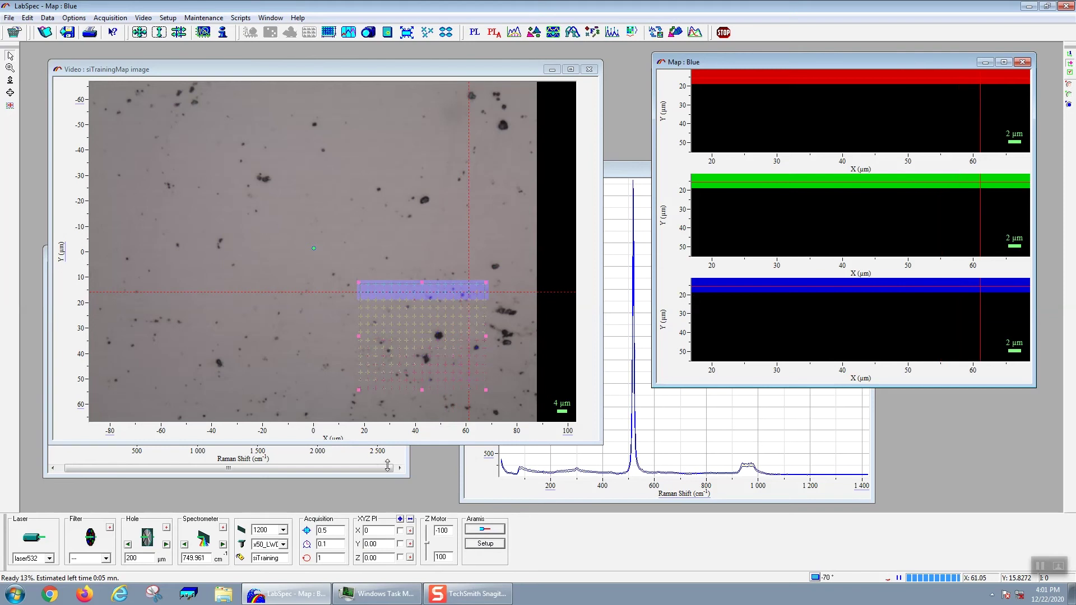
{"action": "left_click", "coordinate": [401, 461]}
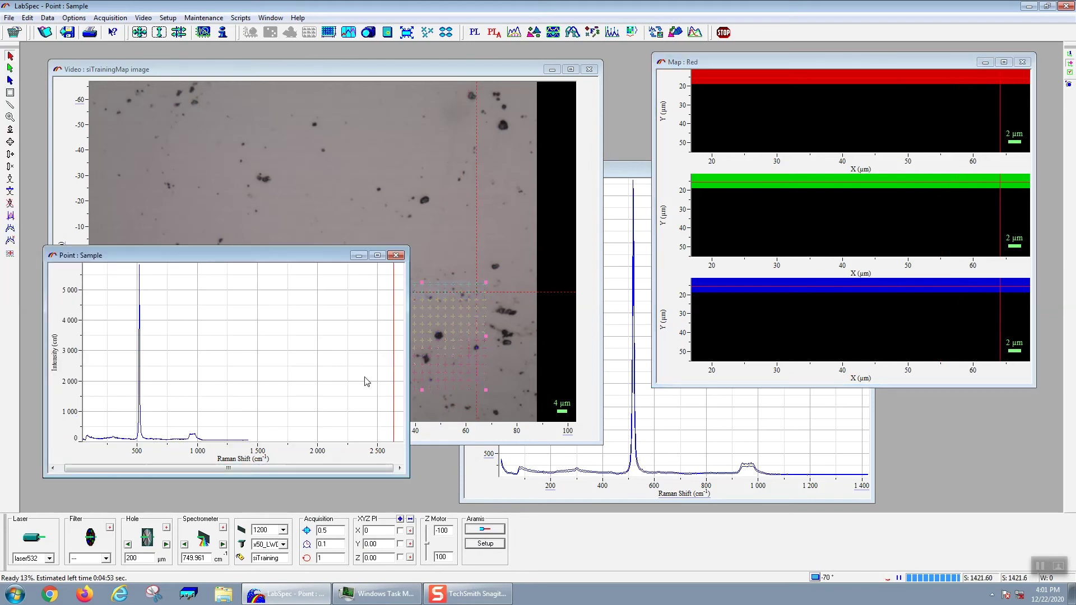
{"action": "left_click", "coordinate": [139, 32]}
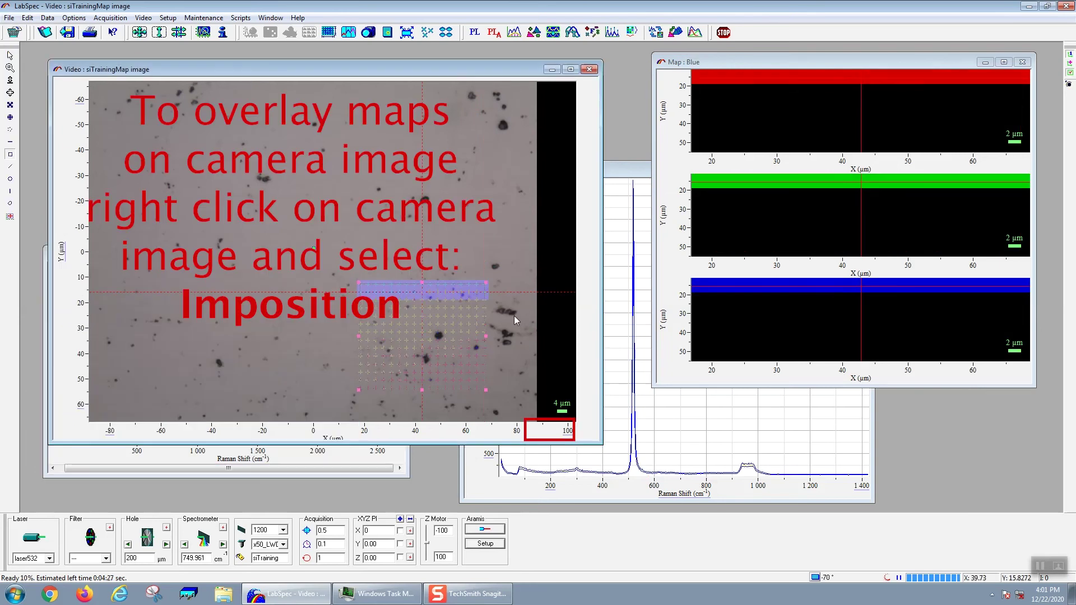
Step: Open Imposition from the camera image's context menu to enable overlaying maps
{"action": "right_click", "coordinate": [513, 315]}
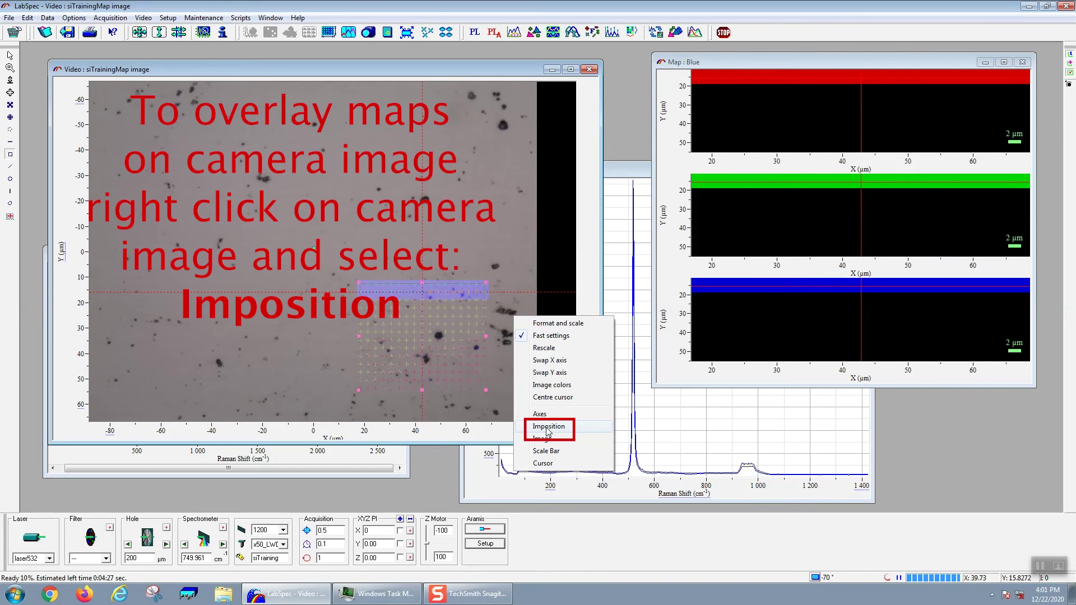
{"action": "left_click", "coordinate": [548, 427]}
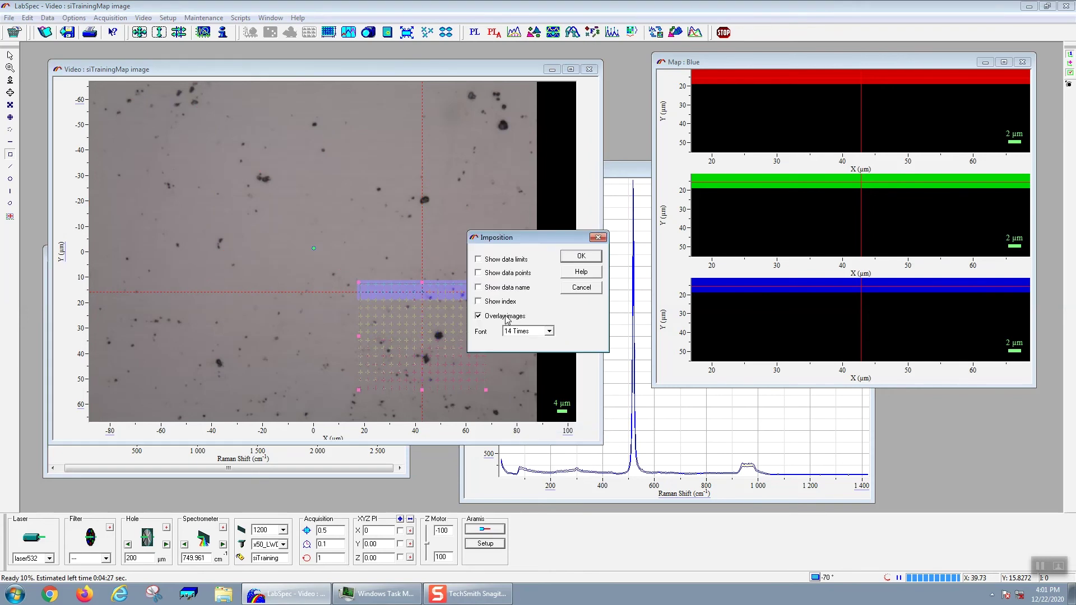
Step: Apply the overlay, then show the red, green and blue map regions on the video image
{"action": "left_click", "coordinate": [563, 256]}
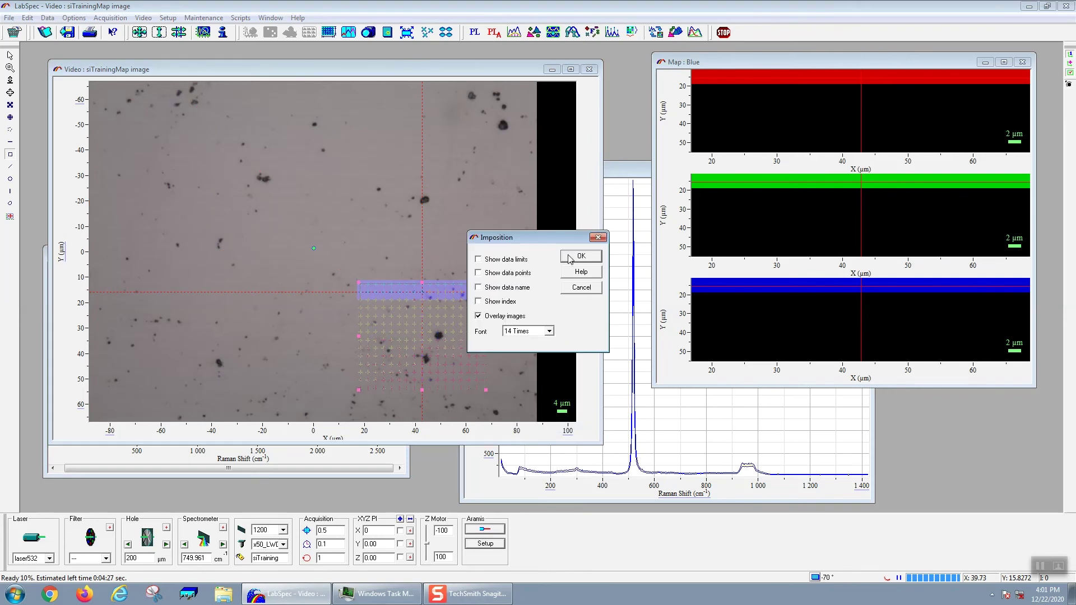
{"action": "left_click", "coordinate": [748, 119]}
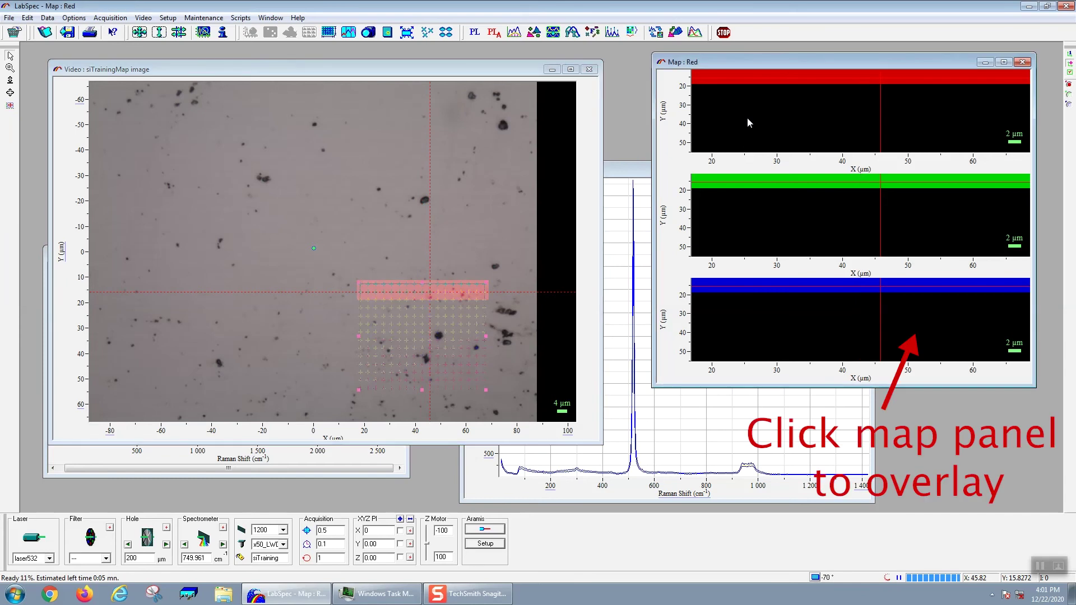
{"action": "left_click", "coordinate": [758, 231]}
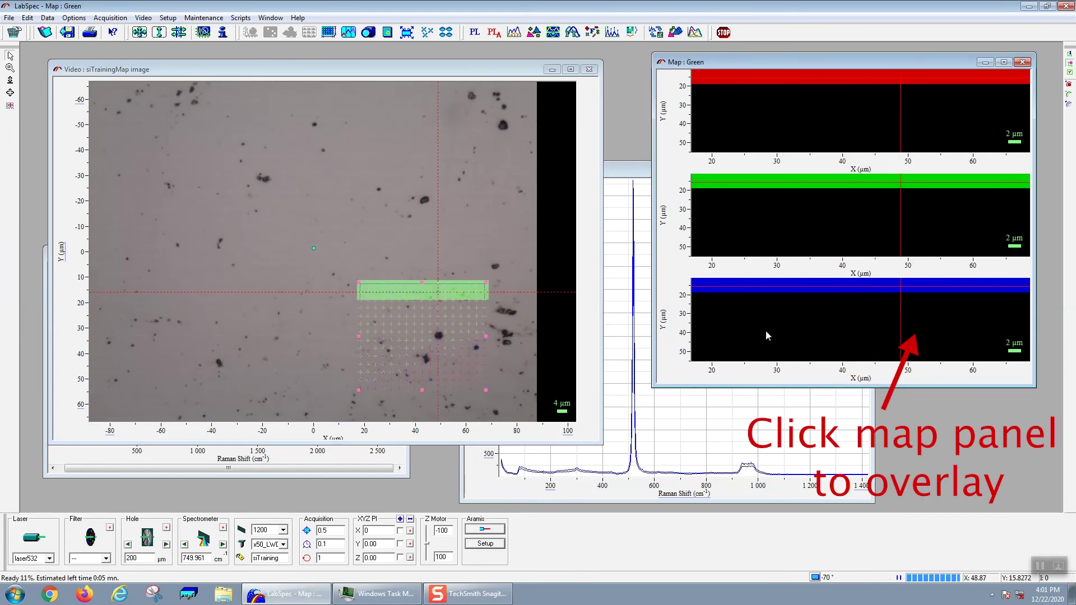
{"action": "left_click", "coordinate": [766, 332]}
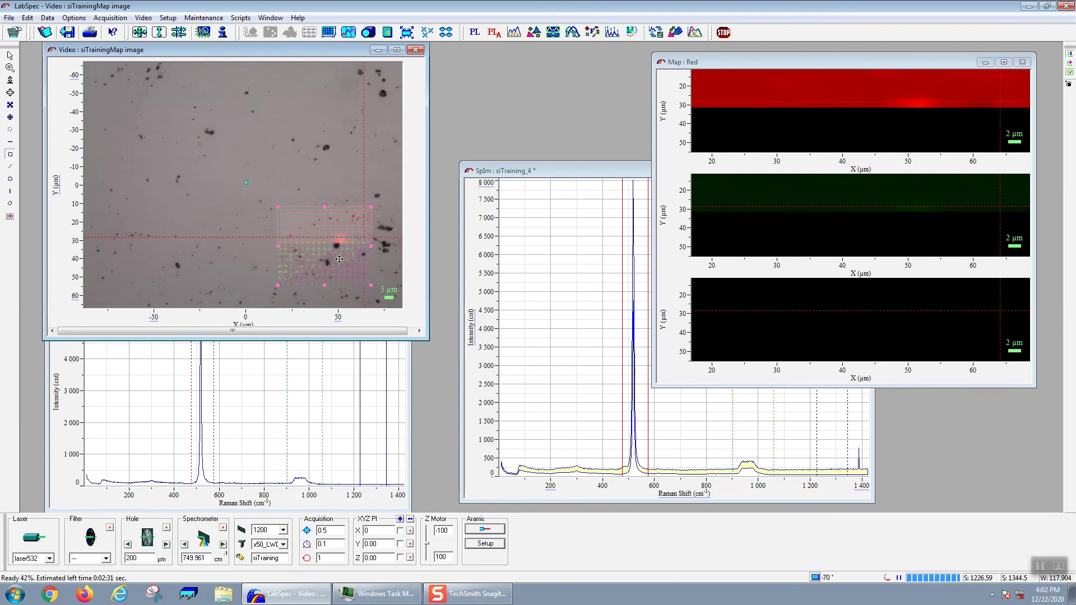
Step: Bring the SpIm : siTraining_4 window forward and drag it further left
{"action": "left_click", "coordinate": [531, 172]}
{"action": "left_click_drag", "start_coordinate": [531, 176], "coordinate": [490, 180]}
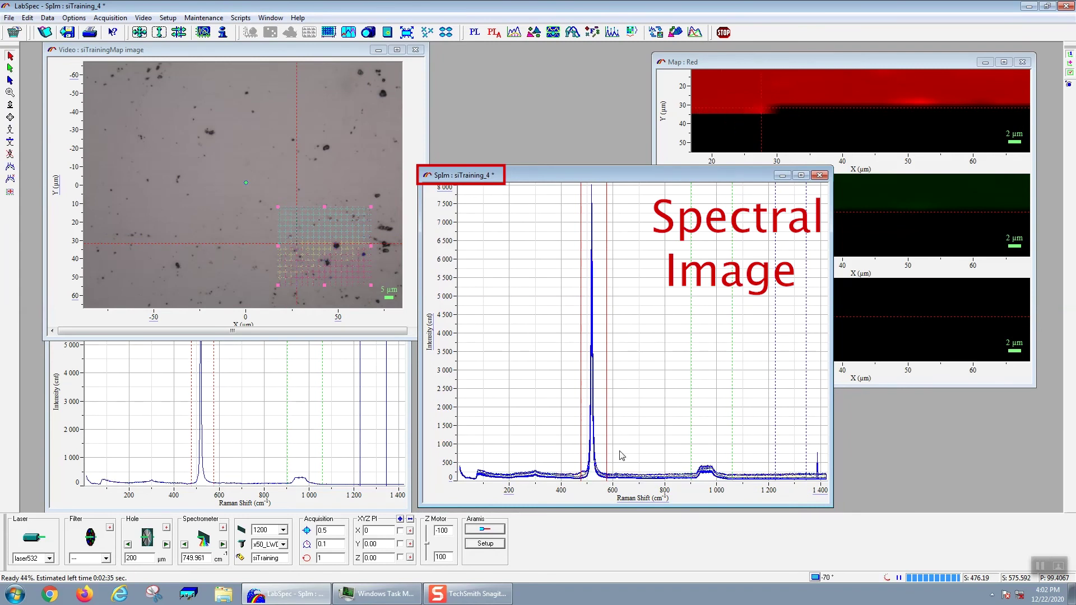
Step: Set the SpIm plot's Spectra Show option to Auto
{"action": "right_click", "coordinate": [700, 316]}
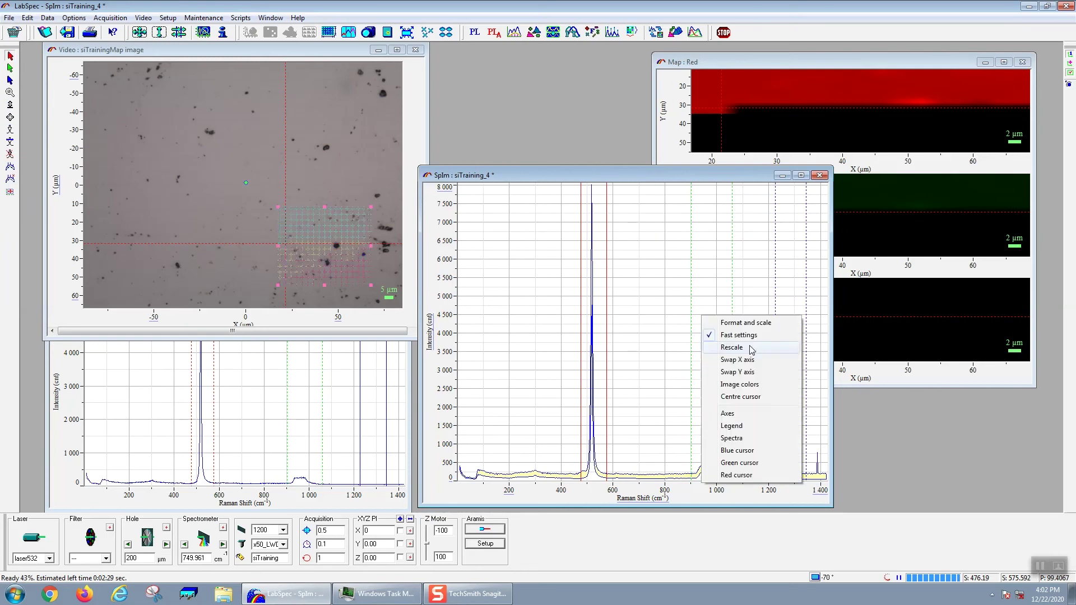
{"action": "left_click", "coordinate": [750, 440]}
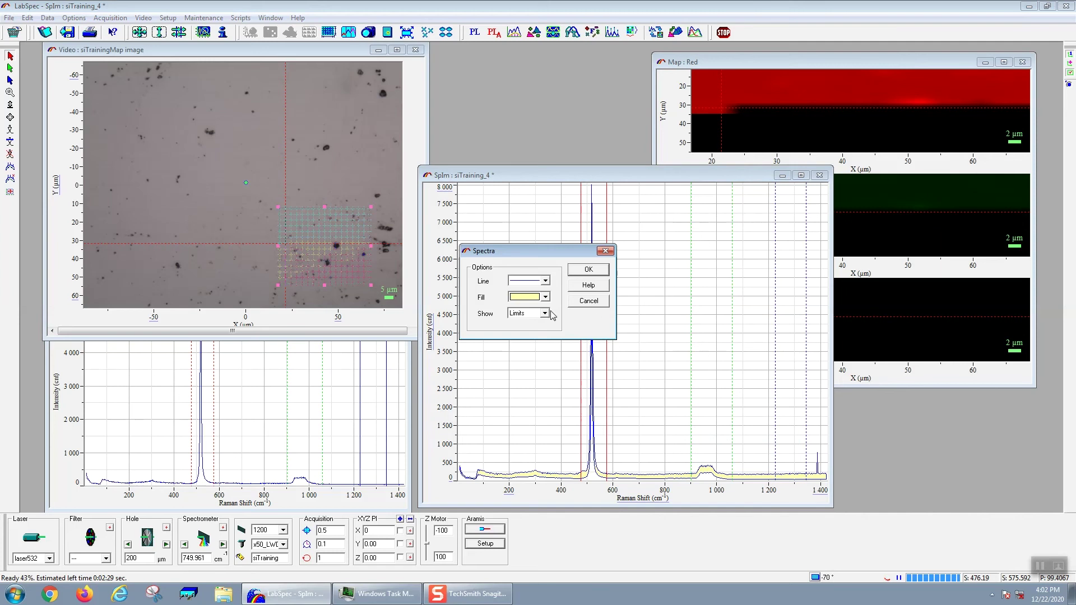
{"action": "left_click", "coordinate": [529, 314]}
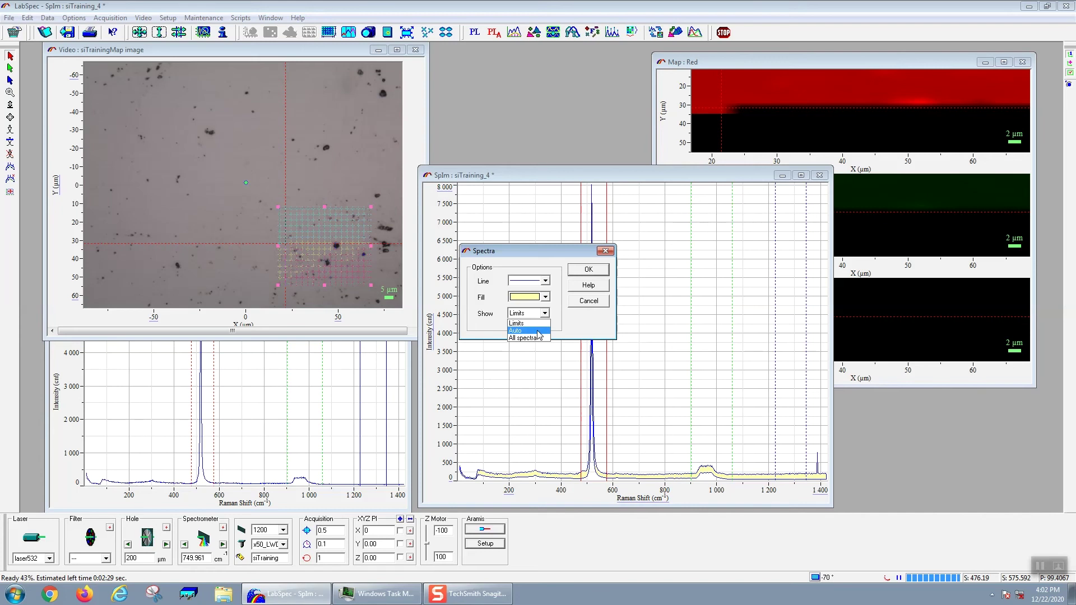
{"action": "left_click", "coordinate": [537, 331]}
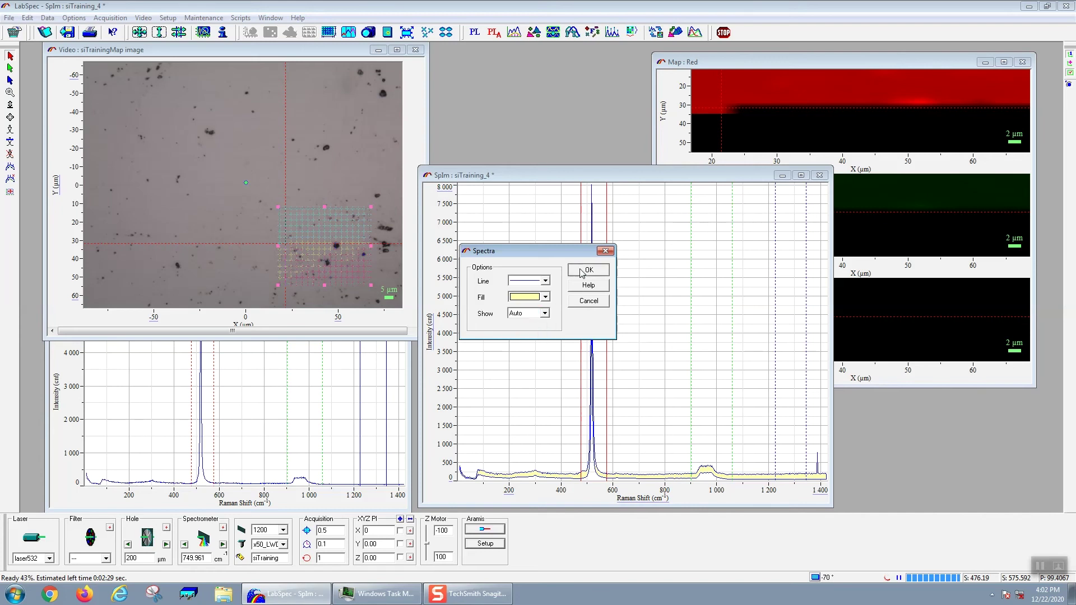
{"action": "left_click", "coordinate": [588, 270]}
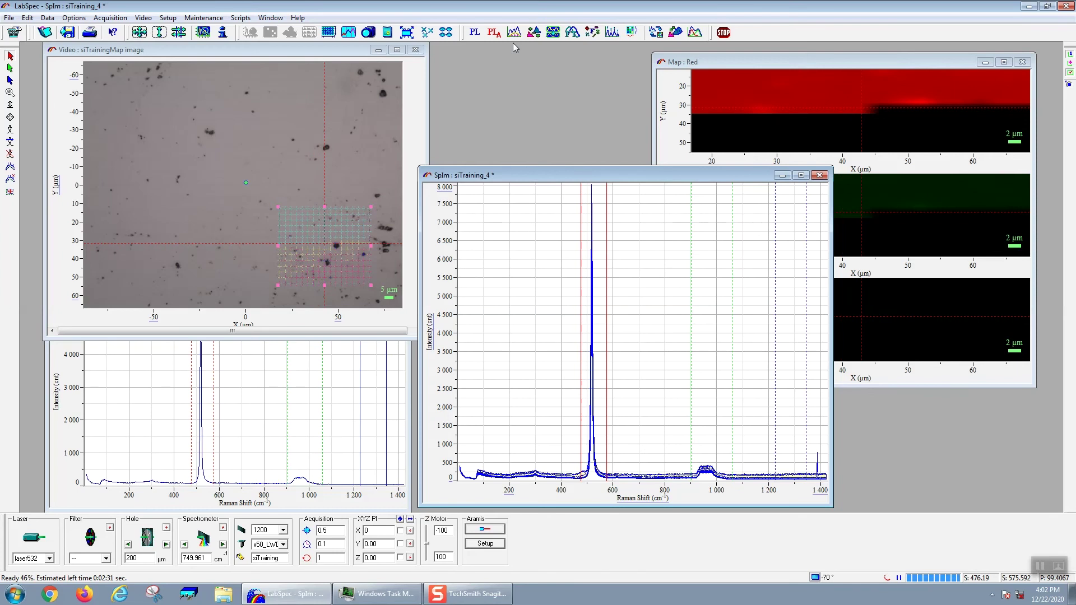
Step: Activate the Point : Sample window and rescale its spectrum to fit the data
{"action": "left_click", "coordinate": [744, 63]}
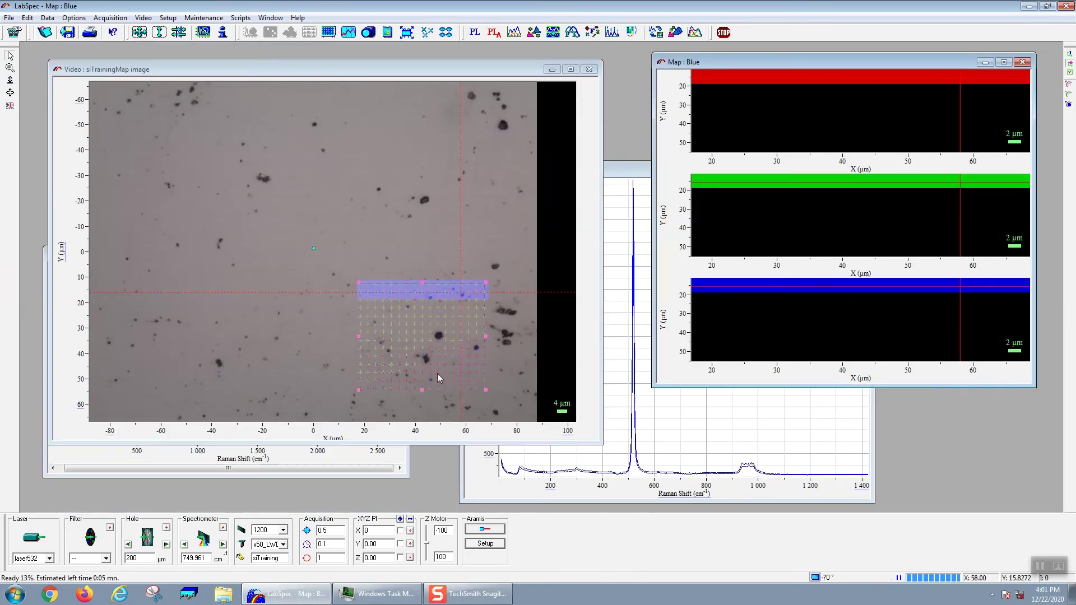
{"action": "left_click", "coordinate": [398, 463]}
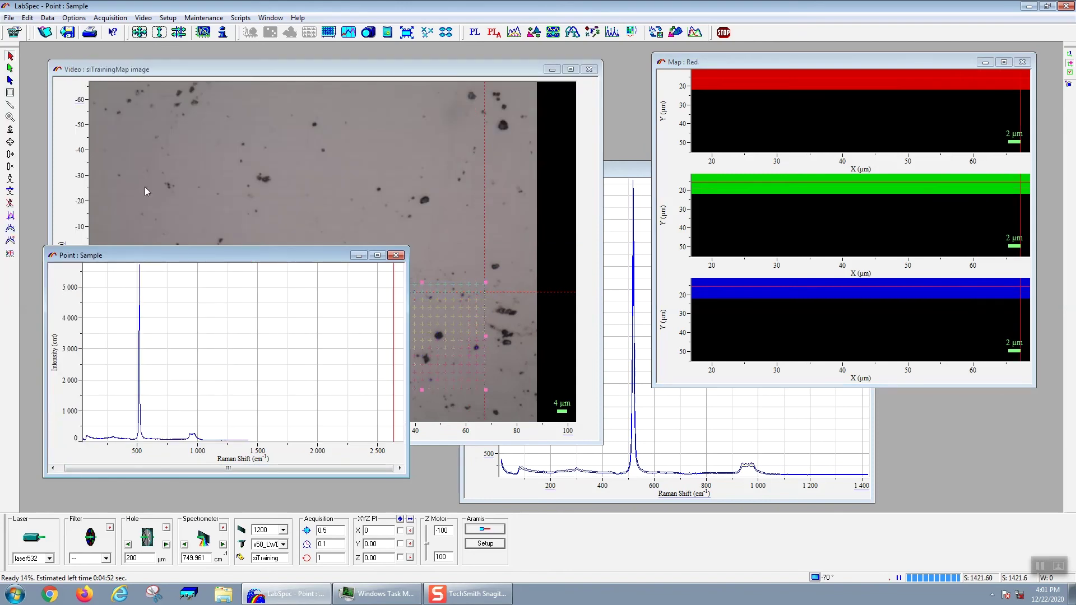
{"action": "left_click", "coordinate": [139, 31]}
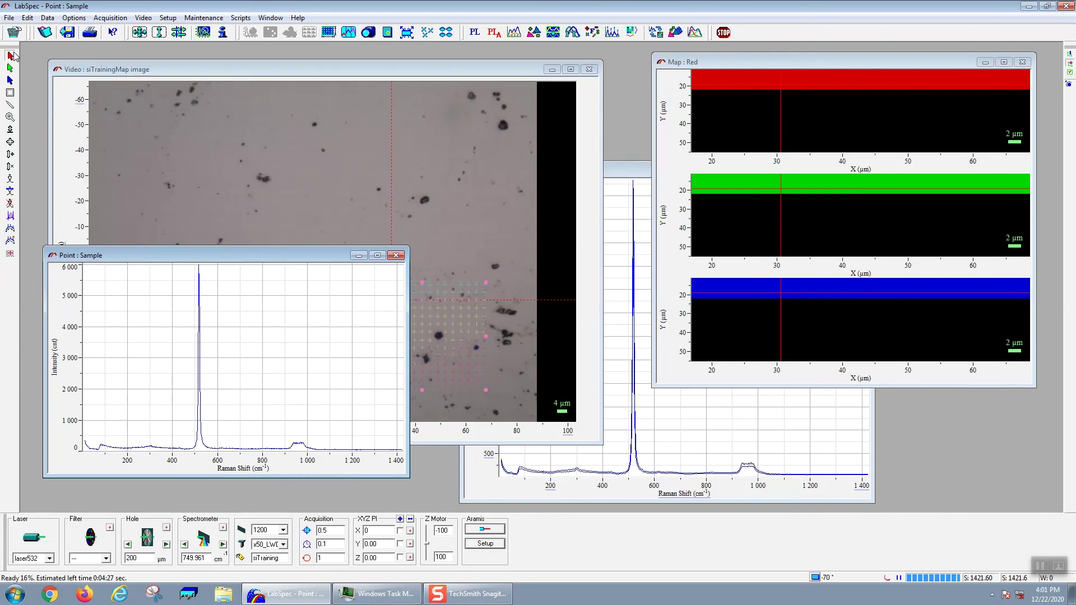
Step: Centre the ROI cursors, set red bounds around the ~520 cm⁻¹ peak, and place green near 900–1060
{"action": "left_click", "coordinate": [176, 35]}
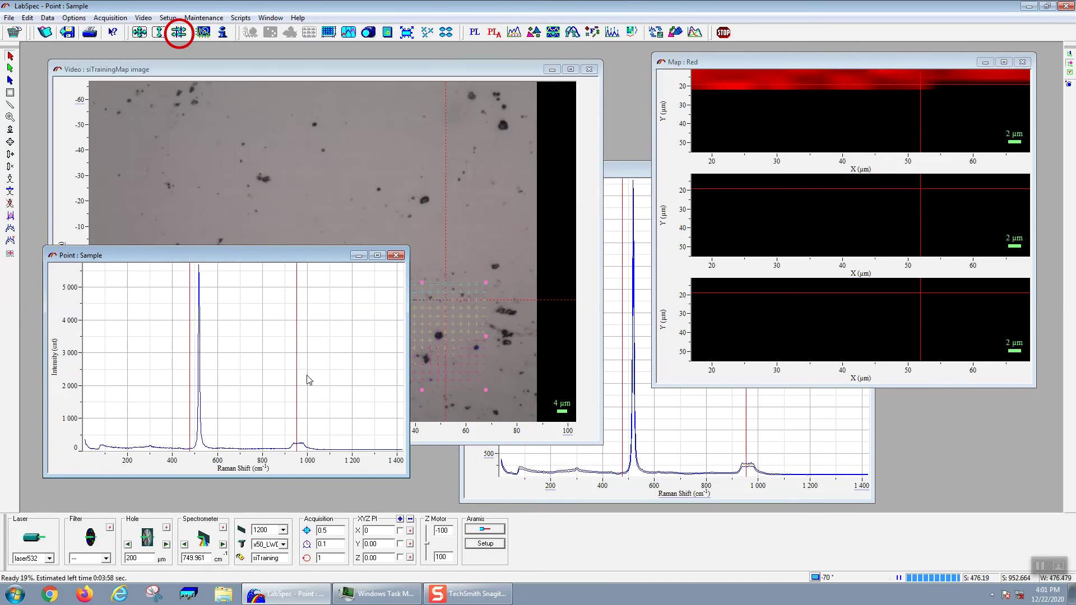
{"action": "left_click_drag", "start_coordinate": [296, 385], "coordinate": [211, 385]}
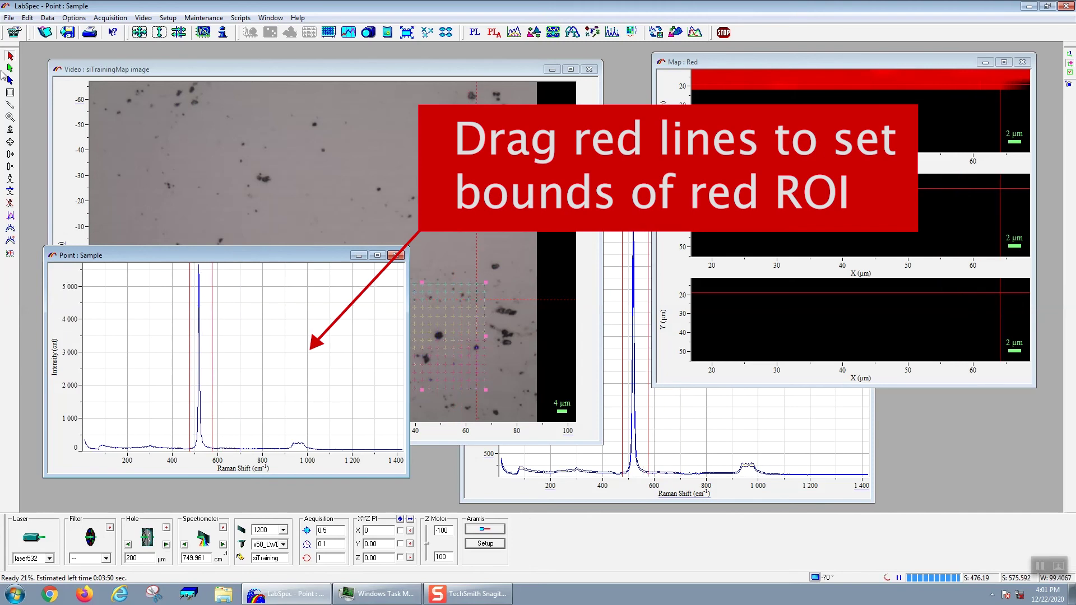
{"action": "left_click", "coordinate": [9, 70]}
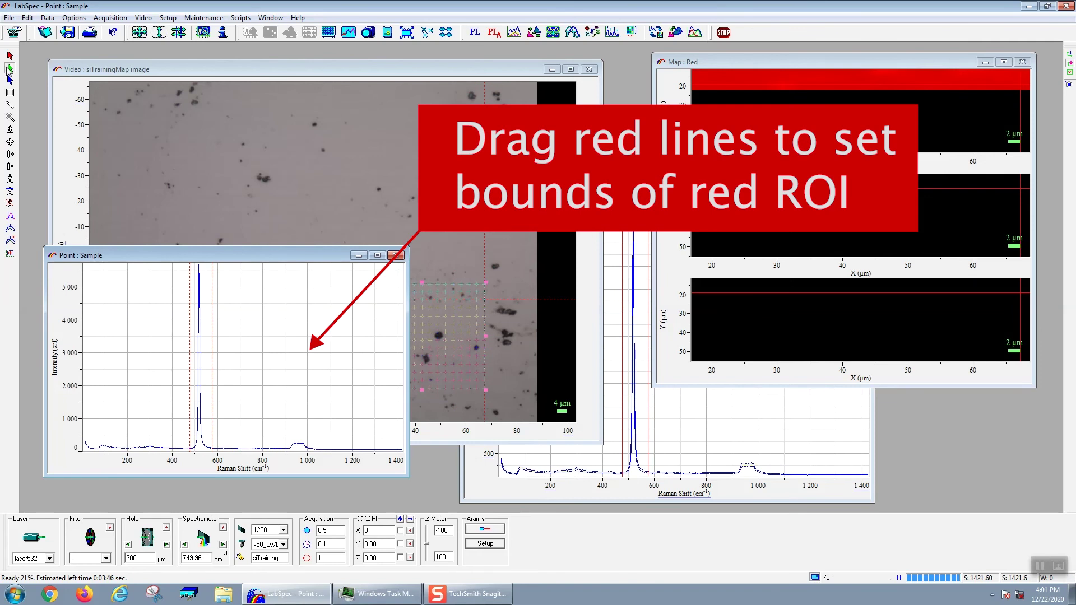
{"action": "left_click", "coordinate": [179, 33]}
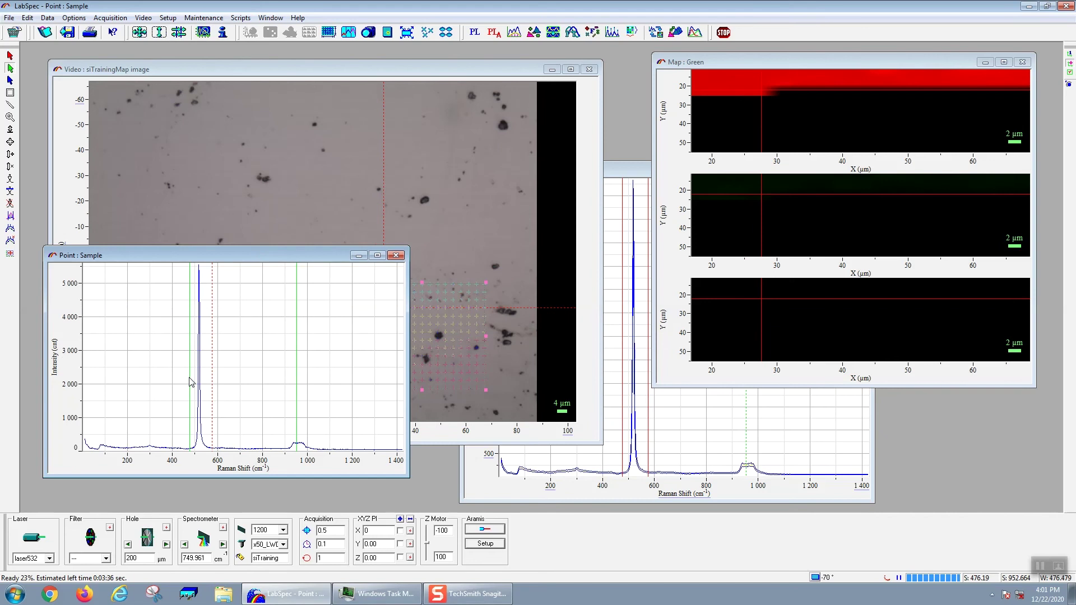
{"action": "left_click_drag", "start_coordinate": [191, 382], "coordinate": [314, 372]}
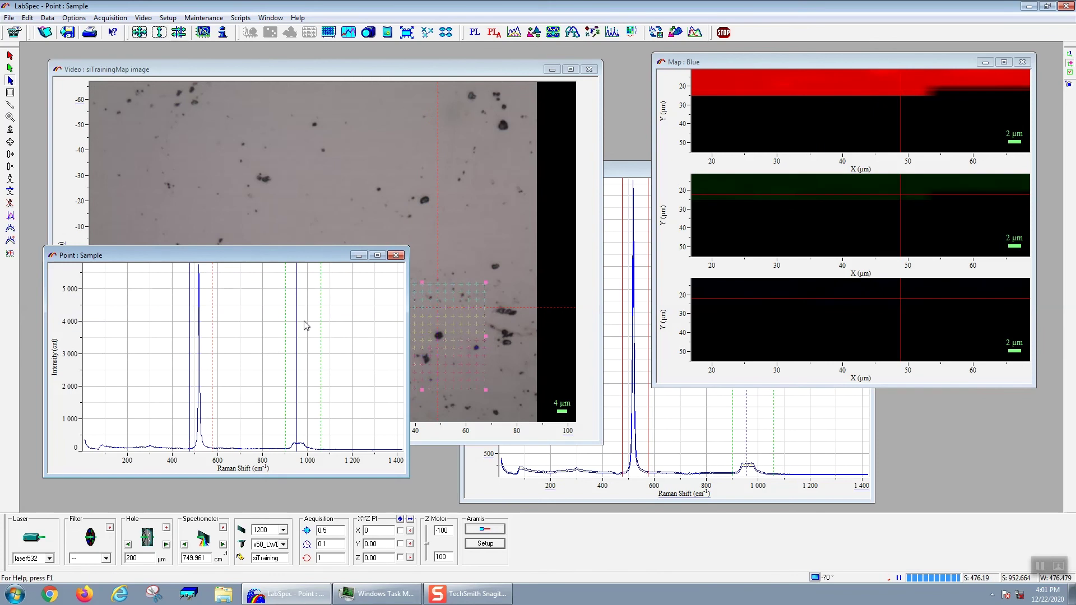
Step: Move both blue ROI bounds to bracket roughly 1220–1340 cm⁻¹
{"action": "left_click_drag", "start_coordinate": [298, 333], "coordinate": [386, 339]}
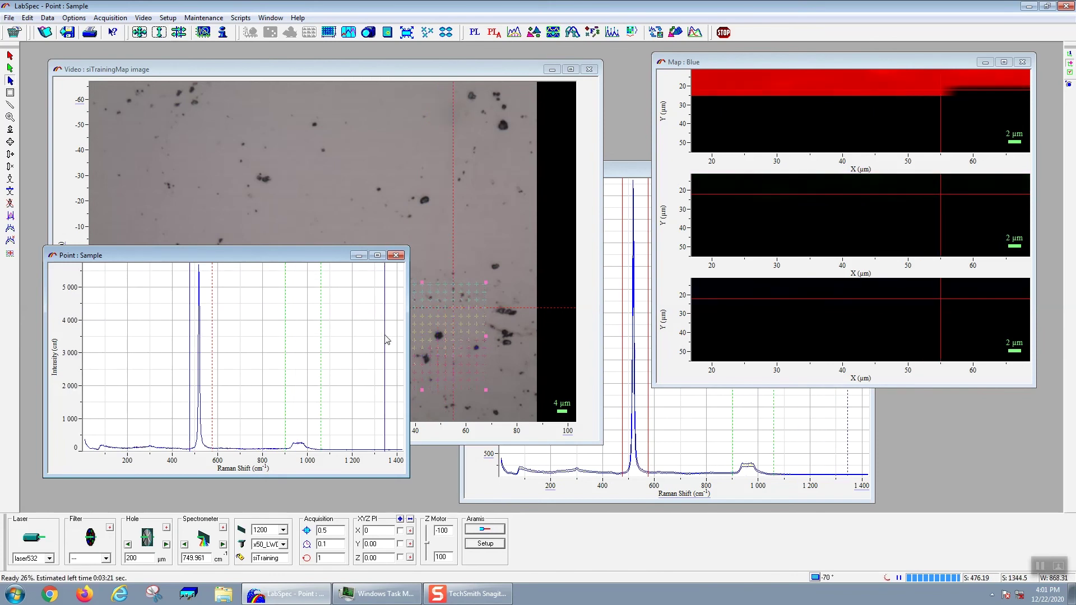
{"action": "left_click", "coordinate": [189, 340]}
{"action": "left_click_drag", "start_coordinate": [289, 355], "coordinate": [361, 366]}
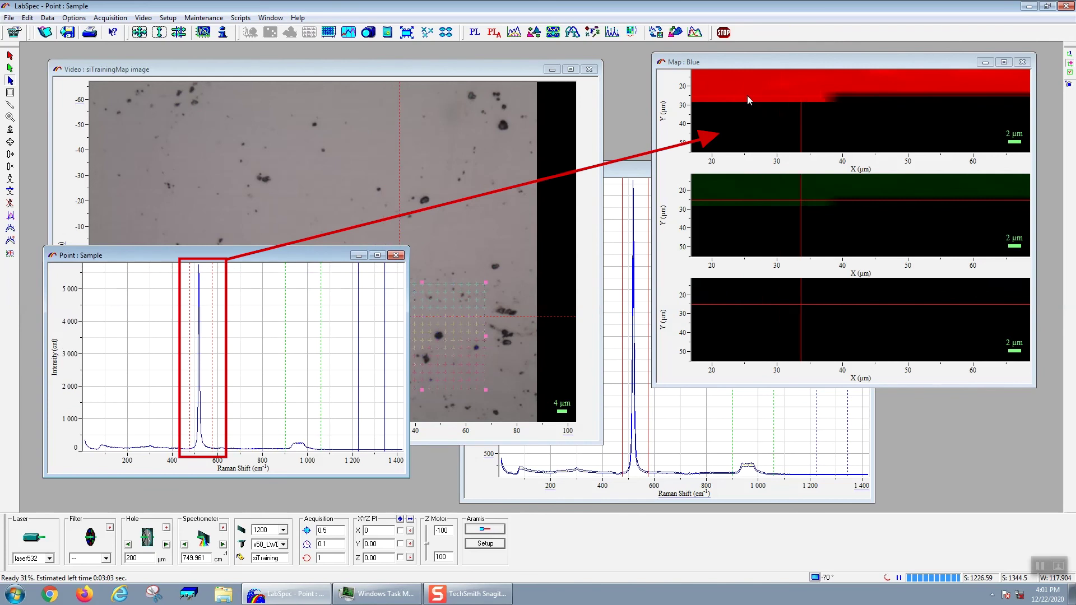
Step: Adjust the red map's contrast so it appears brighter
{"action": "left_click", "coordinate": [627, 170]}
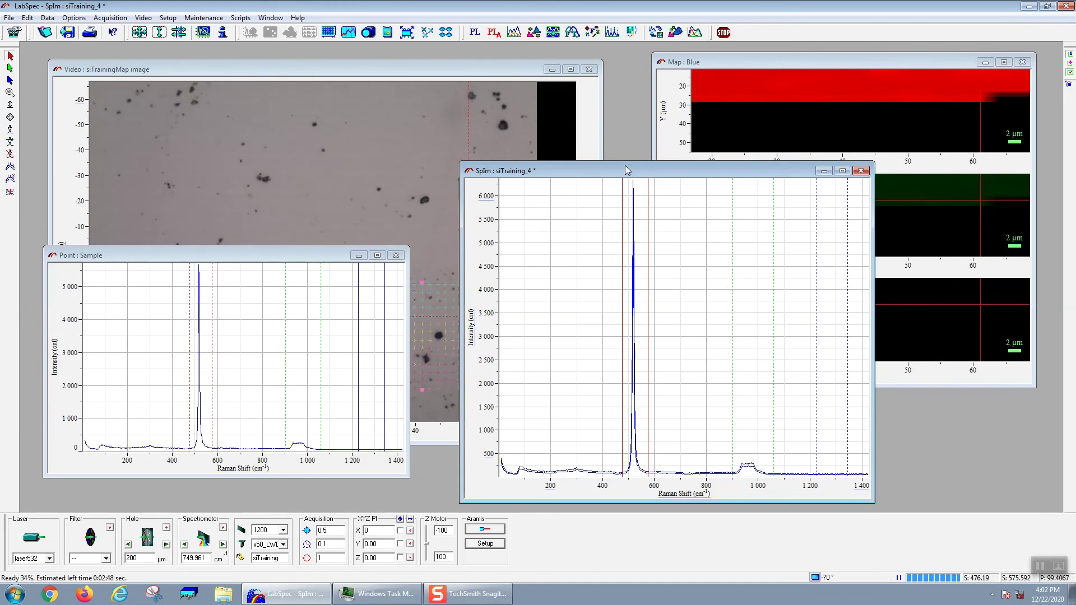
{"action": "left_click", "coordinate": [776, 60]}
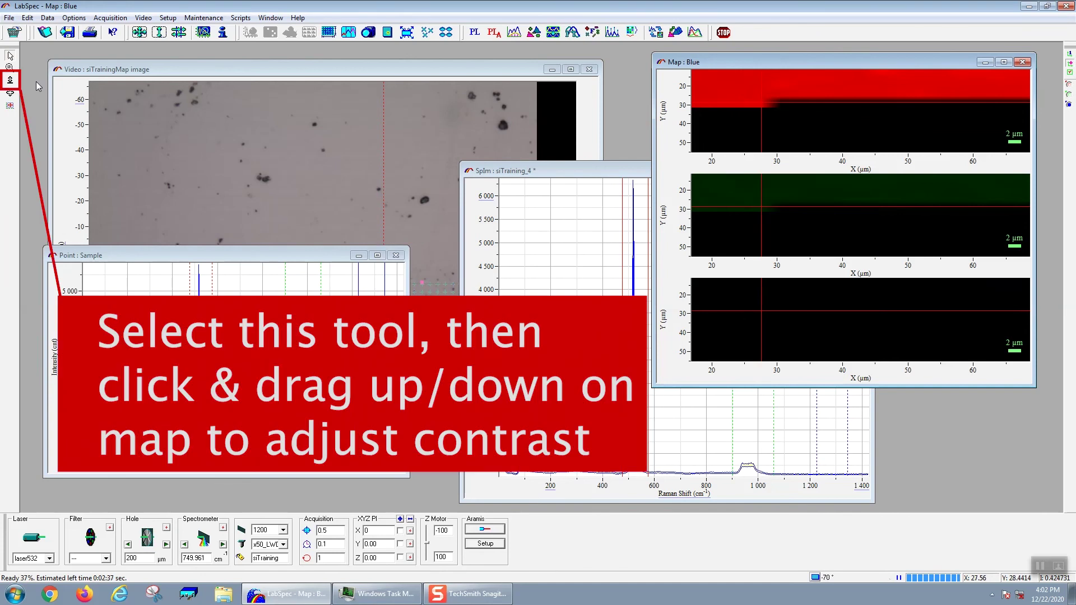
{"action": "left_click", "coordinate": [10, 80]}
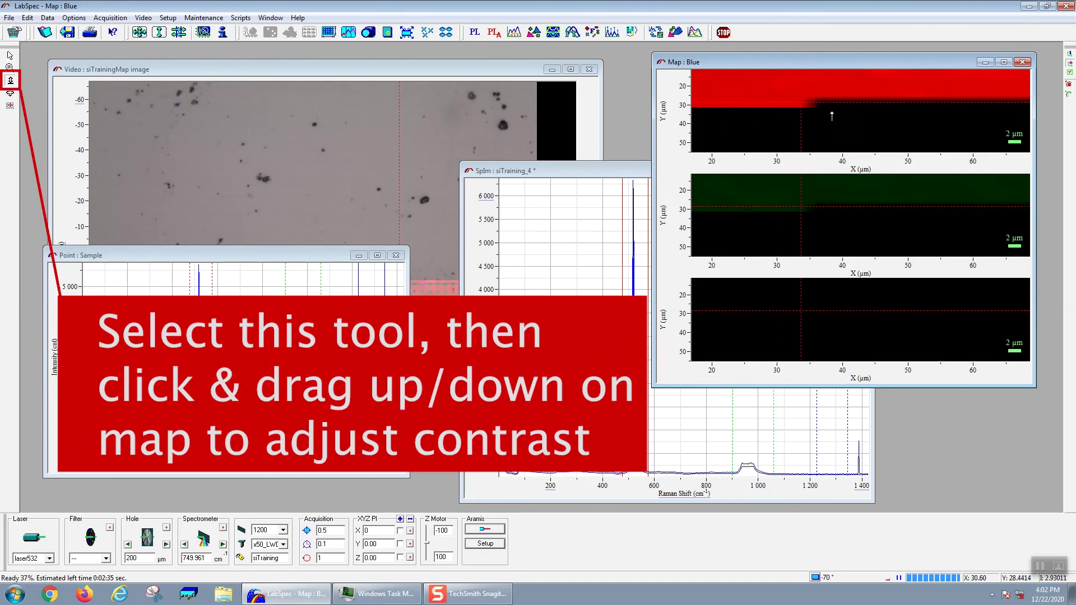
{"action": "mouse_move", "coordinate": [832, 112]}
{"action": "left_mouse_down"}
{"action": "mouse_move", "coordinate": [832, 137]}
{"action": "mouse_move", "coordinate": [830, 100]}
{"action": "mouse_move", "coordinate": [830, 128]}
{"action": "left_mouse_up"}
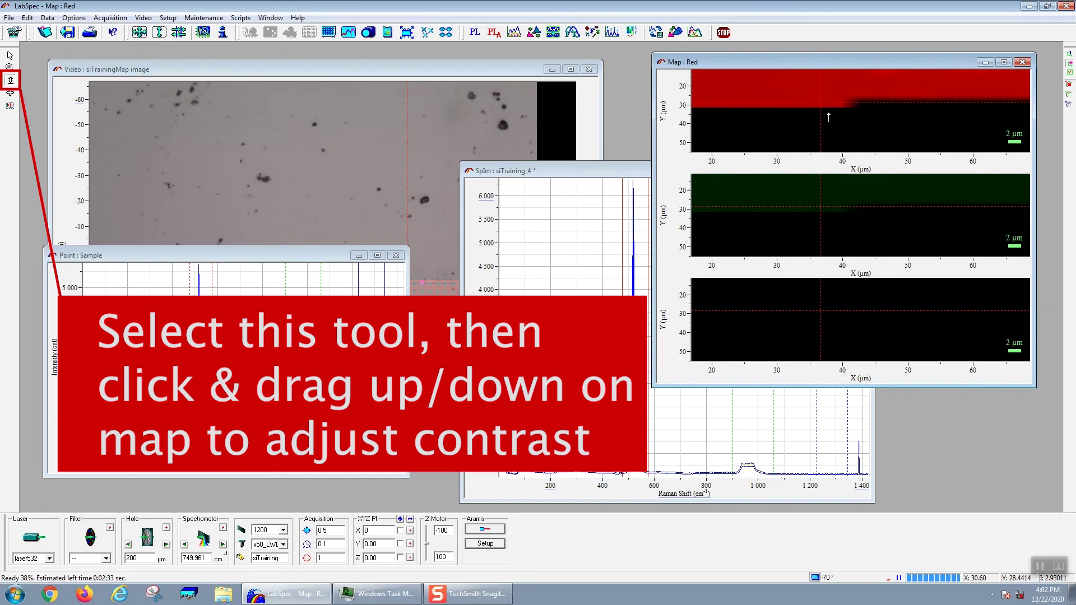
{"action": "left_click_drag", "start_coordinate": [828, 116], "coordinate": [829, 106]}
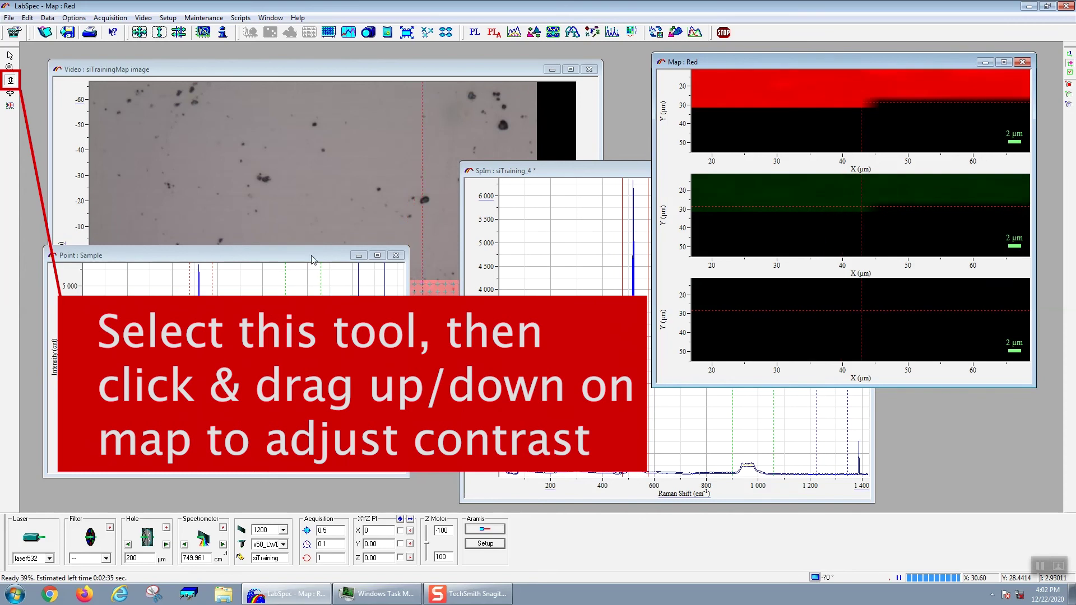
Step: Shrink the camera window to the upper left, show its map grid, and shift SpIm left
{"action": "left_click", "coordinate": [417, 80]}
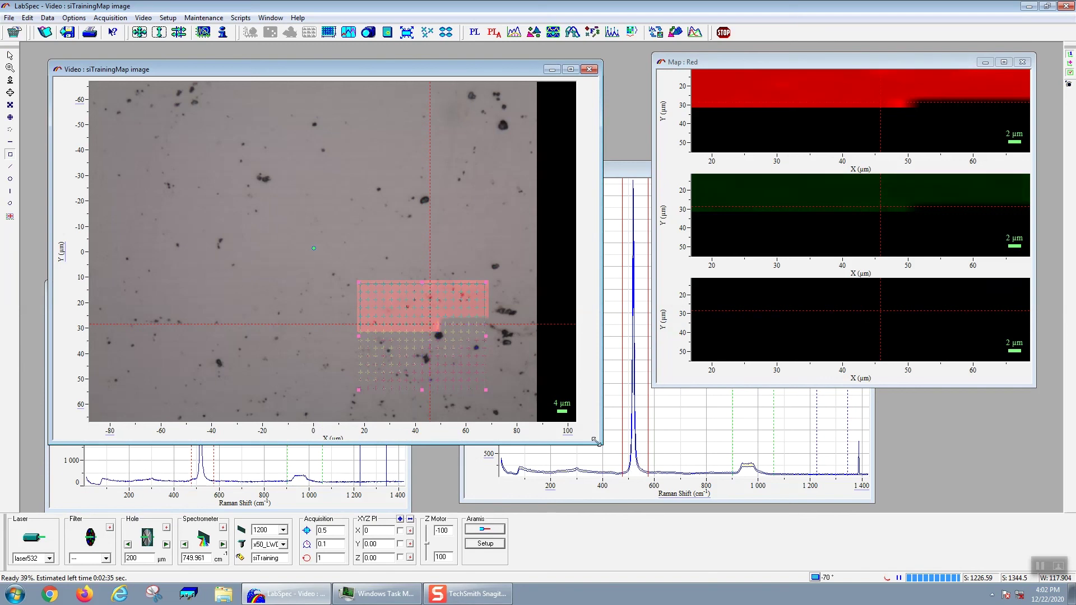
{"action": "left_click_drag", "start_coordinate": [600, 451], "coordinate": [427, 356]}
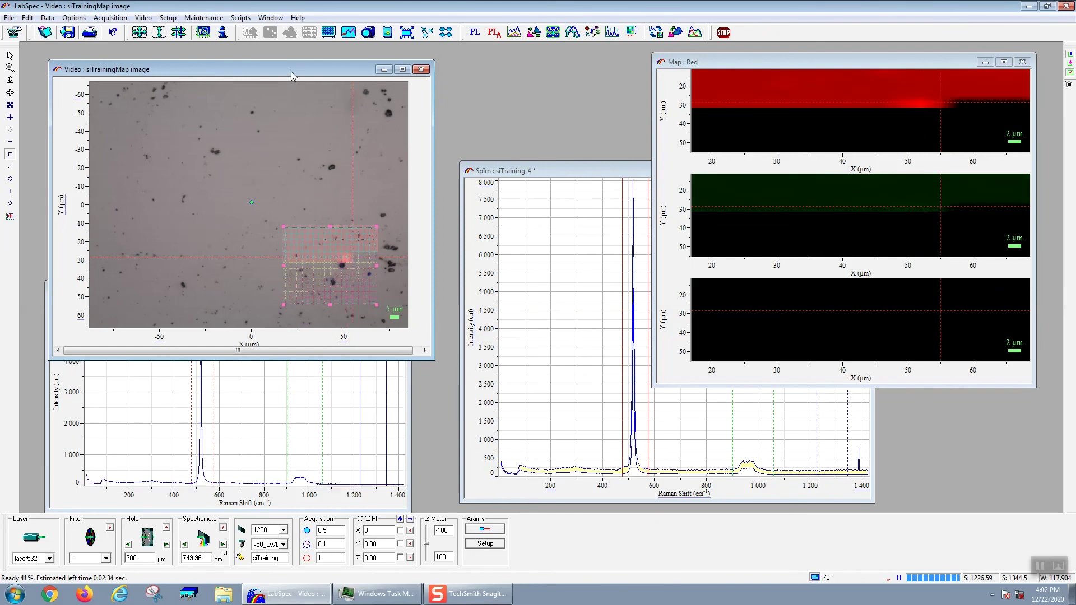
{"action": "left_click_drag", "start_coordinate": [291, 72], "coordinate": [286, 51]}
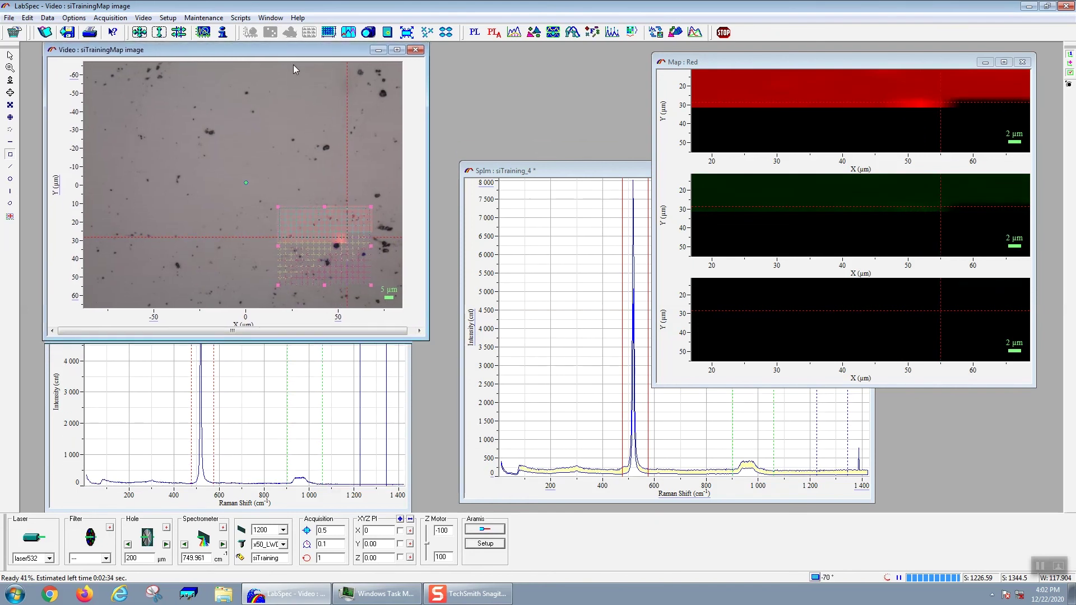
{"action": "left_click", "coordinate": [339, 259]}
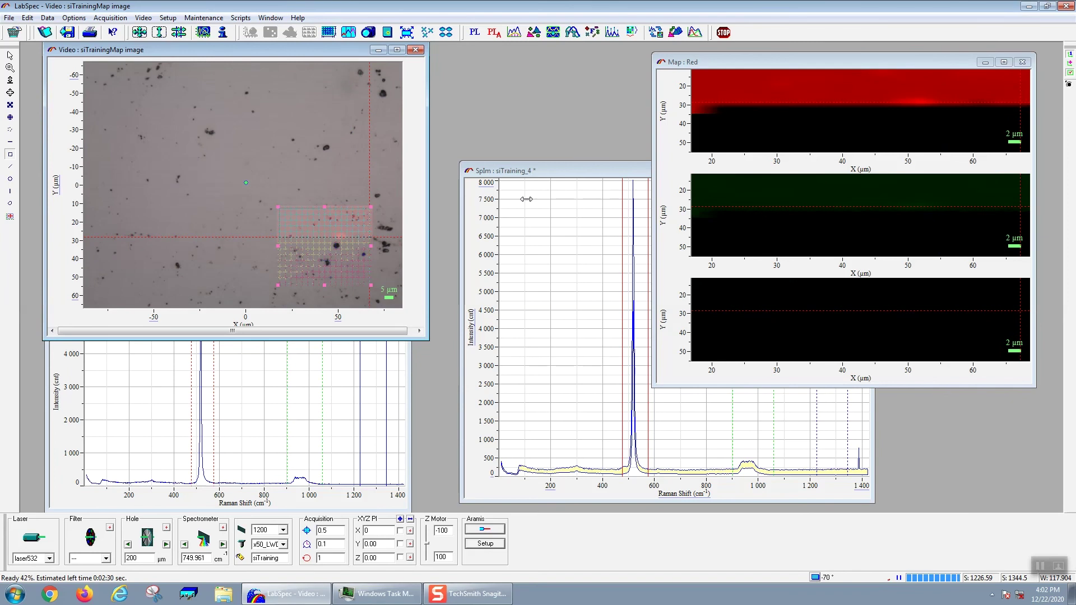
{"action": "left_click", "coordinate": [529, 177]}
{"action": "left_click_drag", "start_coordinate": [530, 175], "coordinate": [488, 181]}
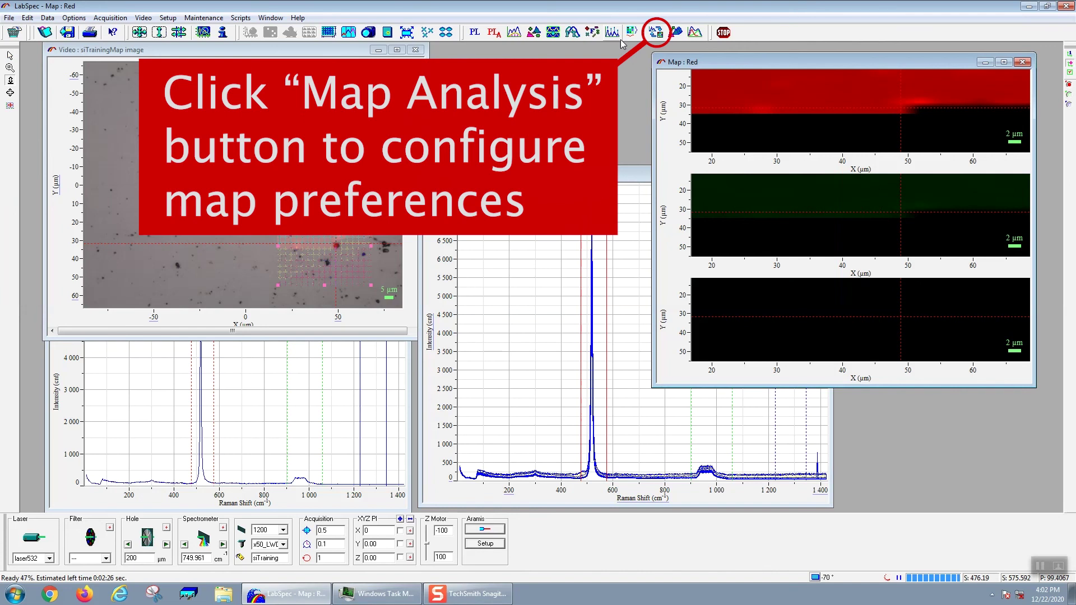
Step: Enable baseline correction for the Green and Red bands in Map Analysis and apply it
{"action": "left_click", "coordinate": [654, 33]}
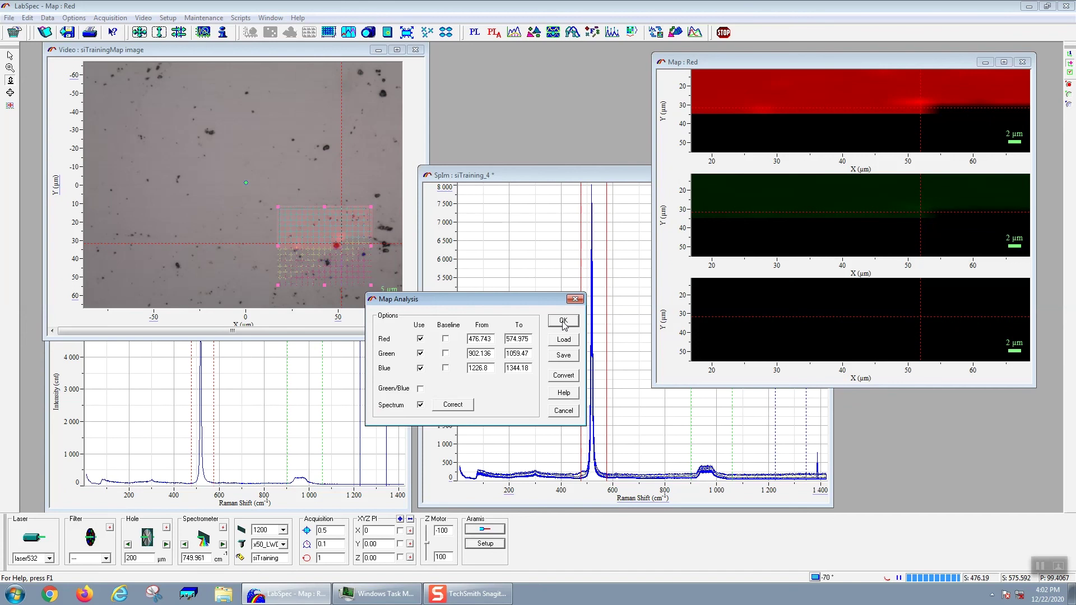
{"action": "left_click", "coordinate": [447, 354]}
{"action": "left_click", "coordinate": [446, 339]}
{"action": "left_click", "coordinate": [563, 322]}
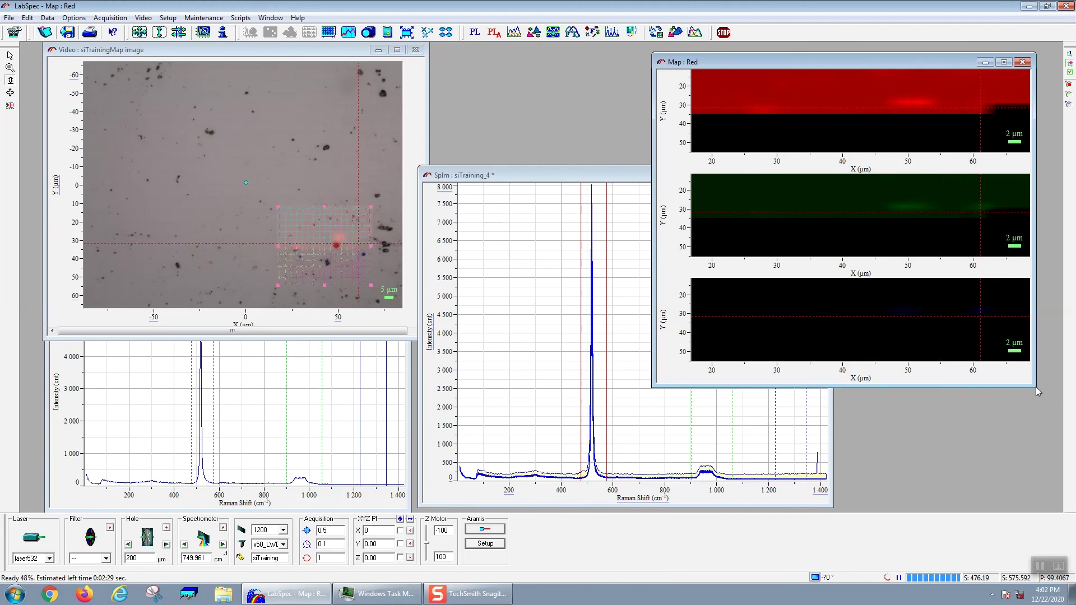
Step: Make the map window taller and set its display mode to Overlay
{"action": "left_click_drag", "start_coordinate": [1039, 392], "coordinate": [873, 471]}
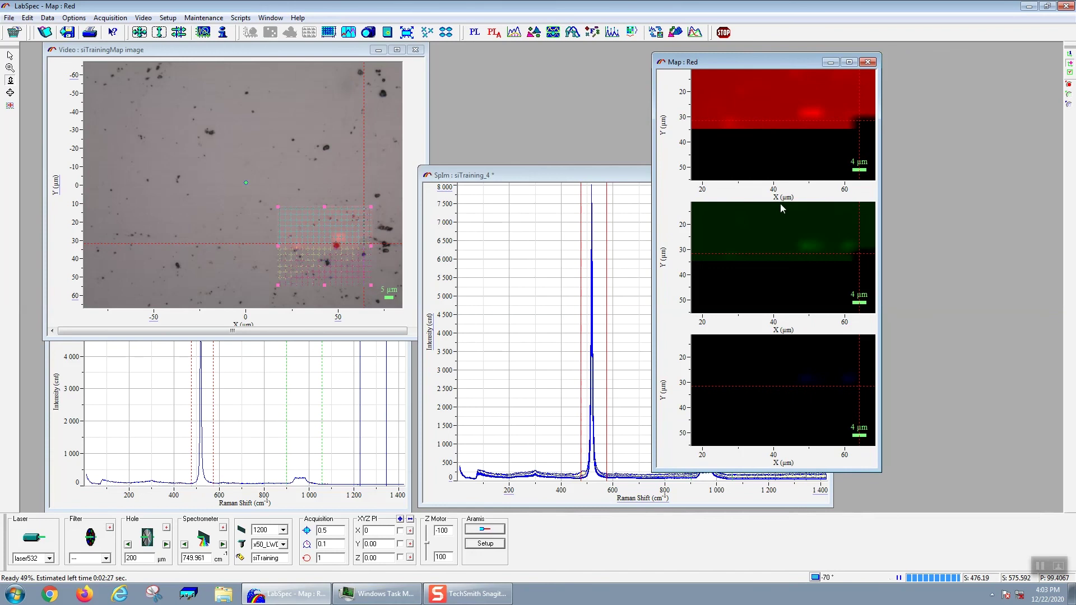
{"action": "right_click", "coordinate": [783, 165]}
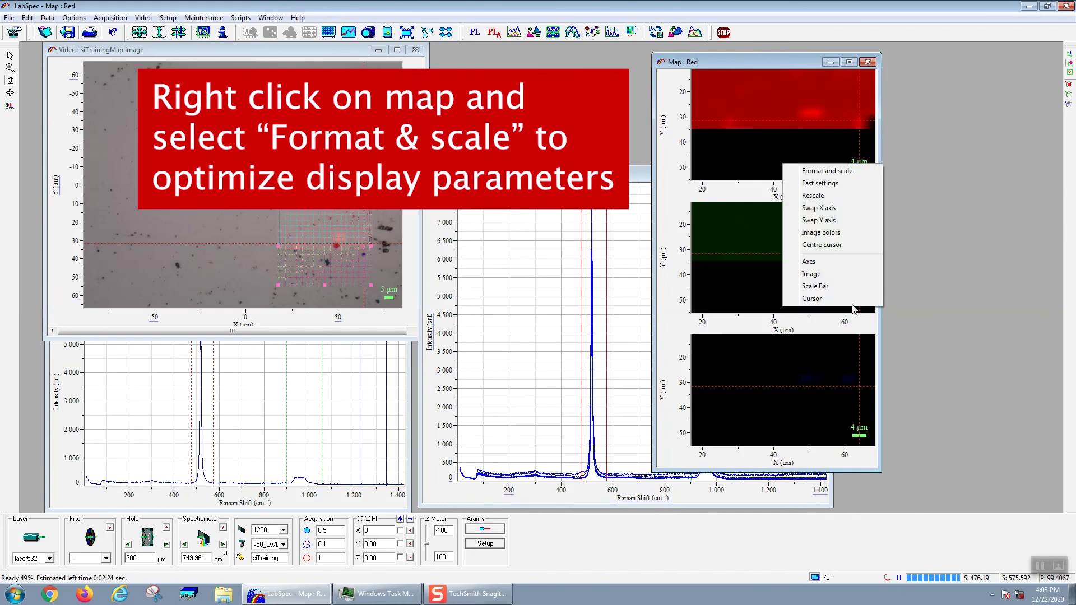
{"action": "left_click", "coordinate": [821, 177]}
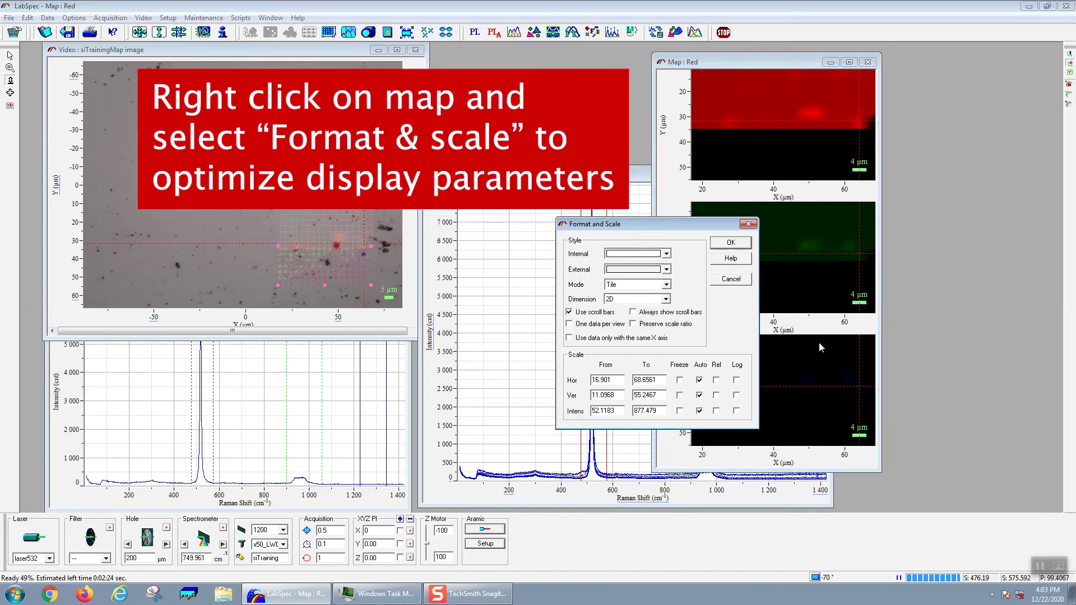
{"action": "left_click", "coordinate": [623, 287]}
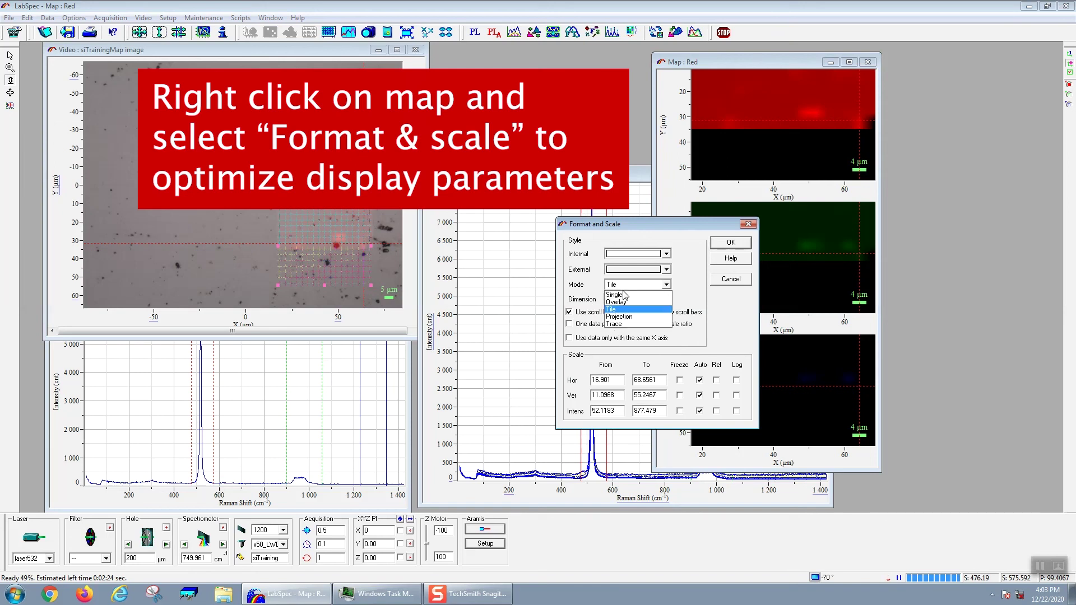
{"action": "left_click", "coordinate": [624, 303]}
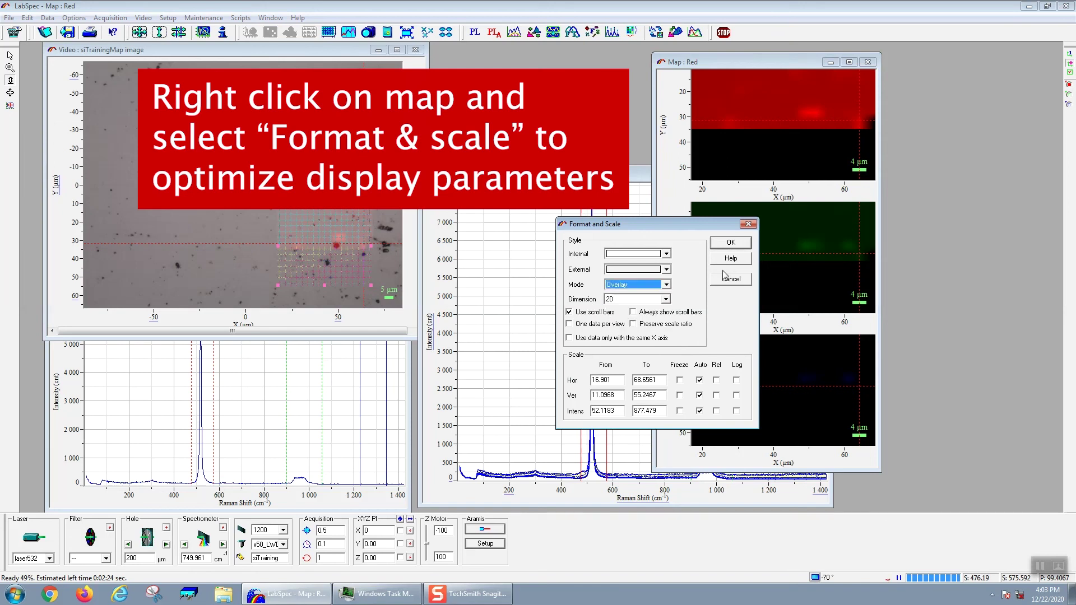
{"action": "left_click", "coordinate": [731, 243]}
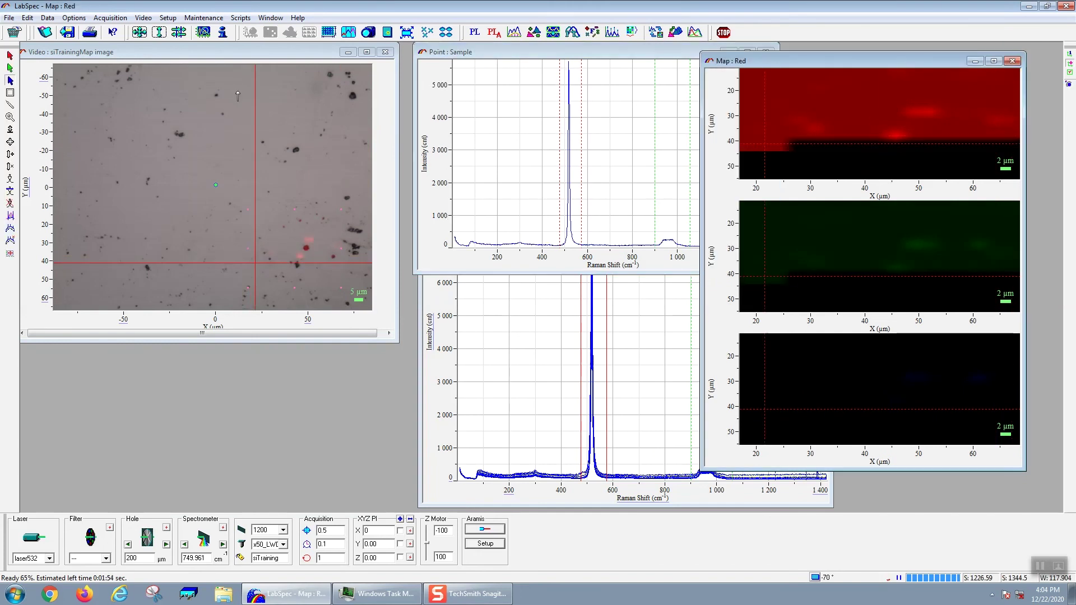
Step: Activate the camera image window while the map acquisition finishes
{"action": "left_click", "coordinate": [220, 55]}
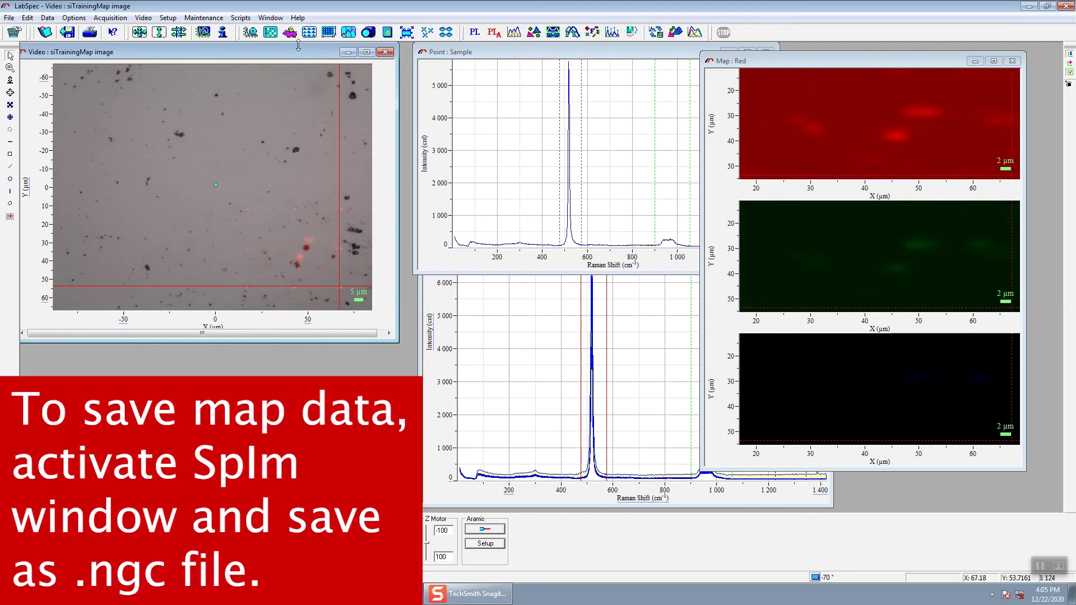
Step: Rearrange the camera, map and SpIm windows to uncover the point spectrum
{"action": "left_click_drag", "start_coordinate": [297, 54], "coordinate": [313, 76]}
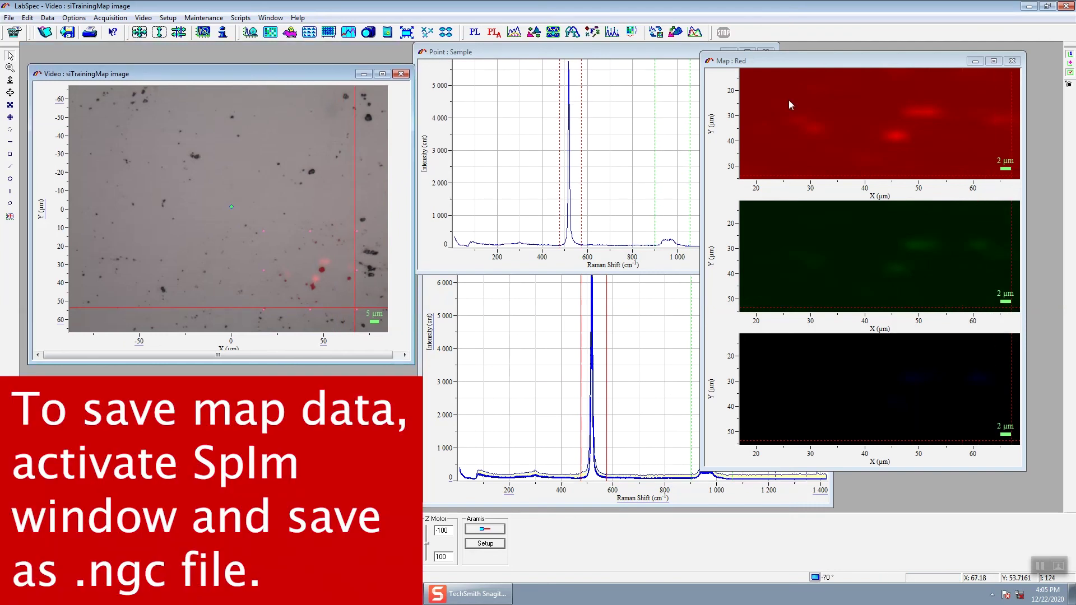
{"action": "left_click_drag", "start_coordinate": [803, 60], "coordinate": [883, 69]}
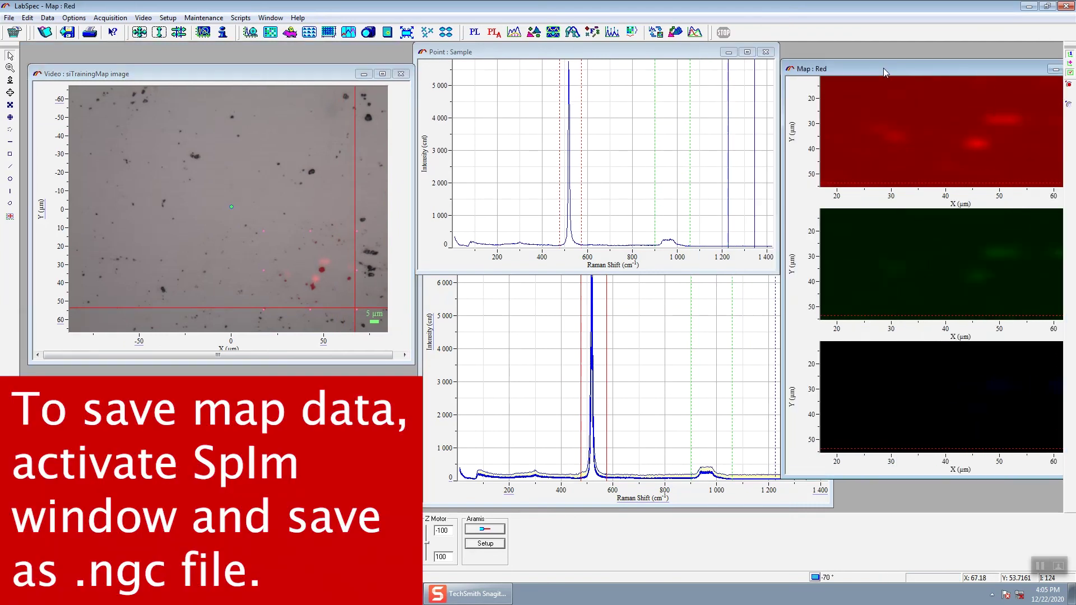
{"action": "left_click", "coordinate": [734, 348]}
{"action": "left_click_drag", "start_coordinate": [496, 178], "coordinate": [351, 153]}
Step: Save the SpIm data as siTraining_map in LabSpec .ngc format
{"action": "left_click", "coordinate": [7, 18]}
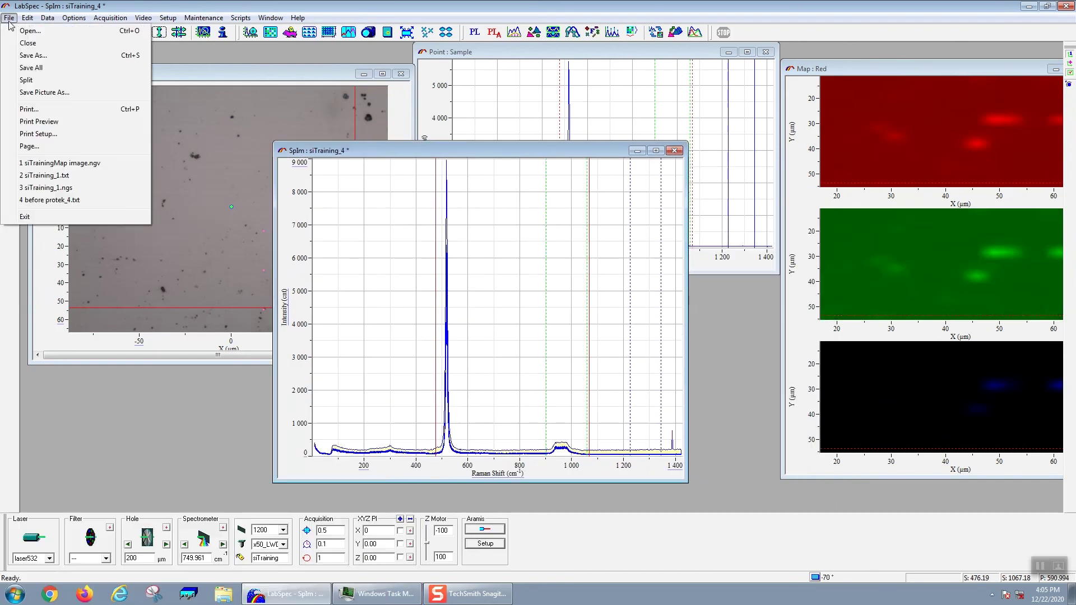
{"action": "left_click", "coordinate": [22, 63]}
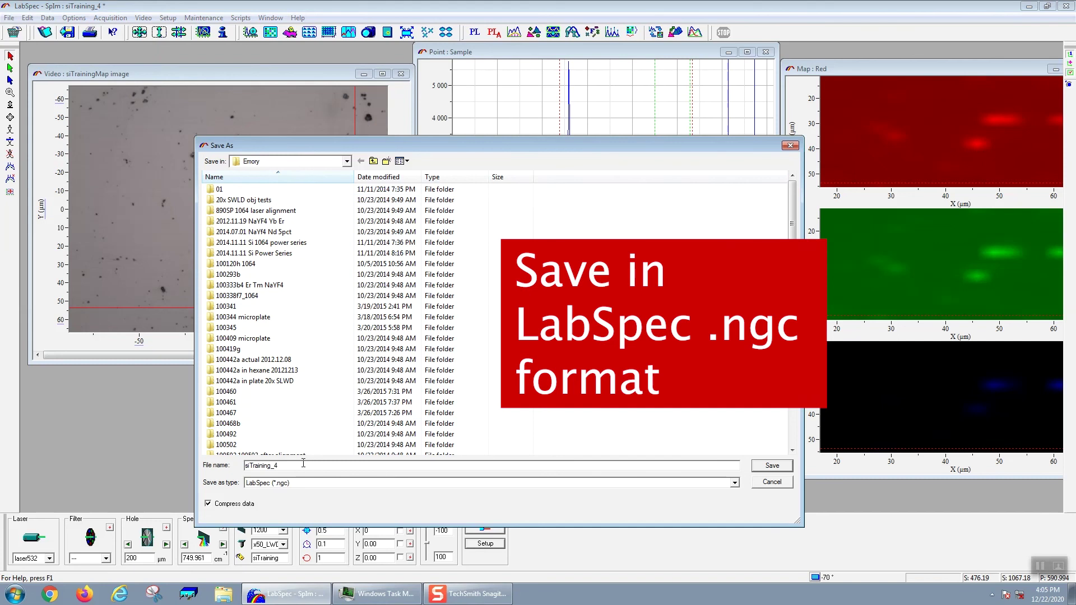
{"action": "key", "text": "BackSpace"}
{"action": "type", "text": "map"}
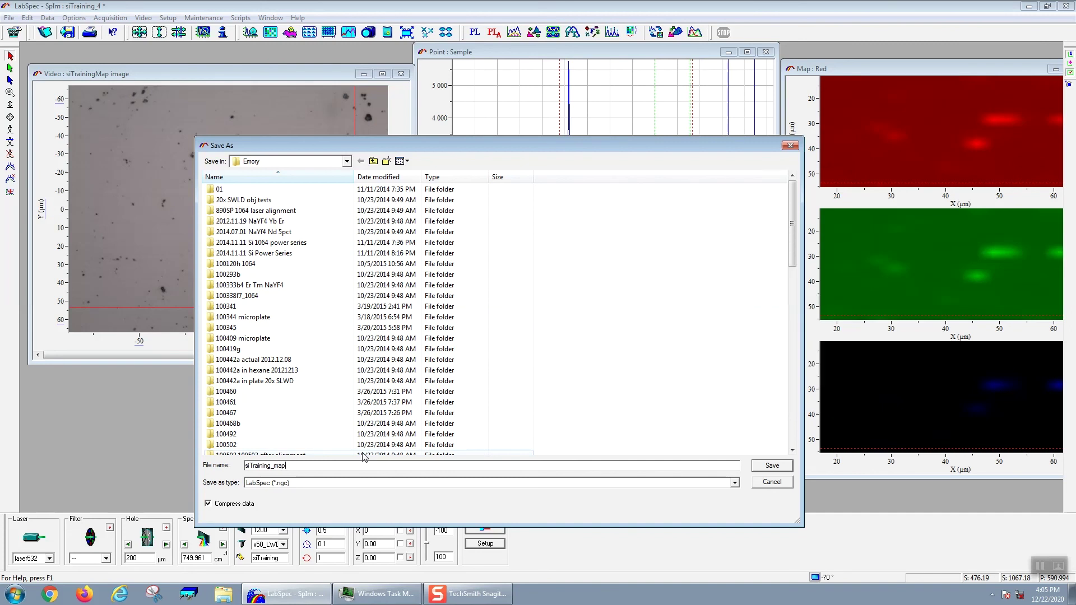
{"action": "key", "text": "Return"}
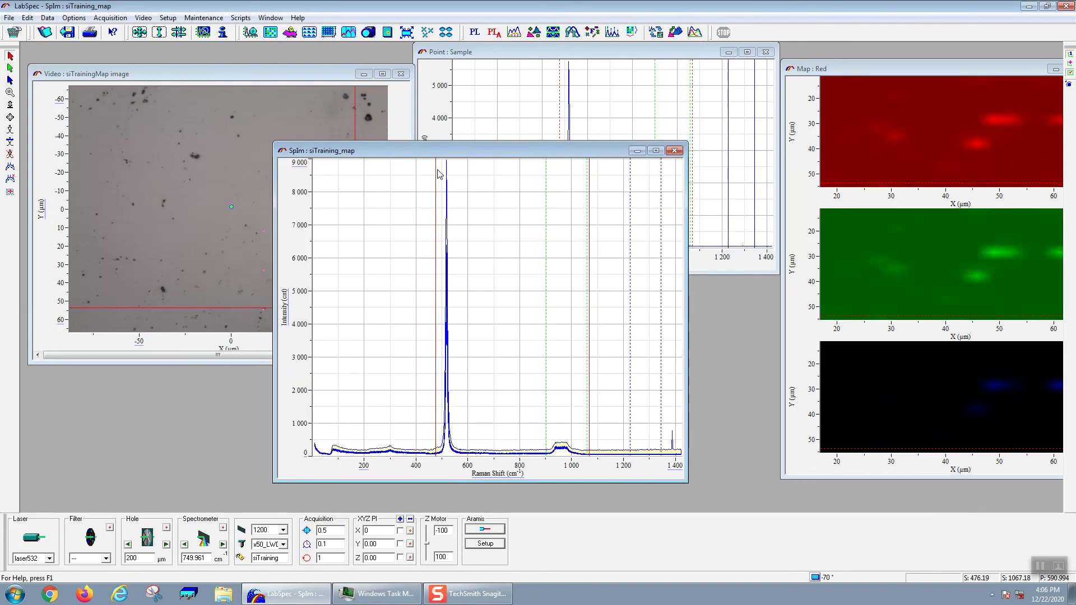
{"action": "left_click", "coordinate": [323, 78]}
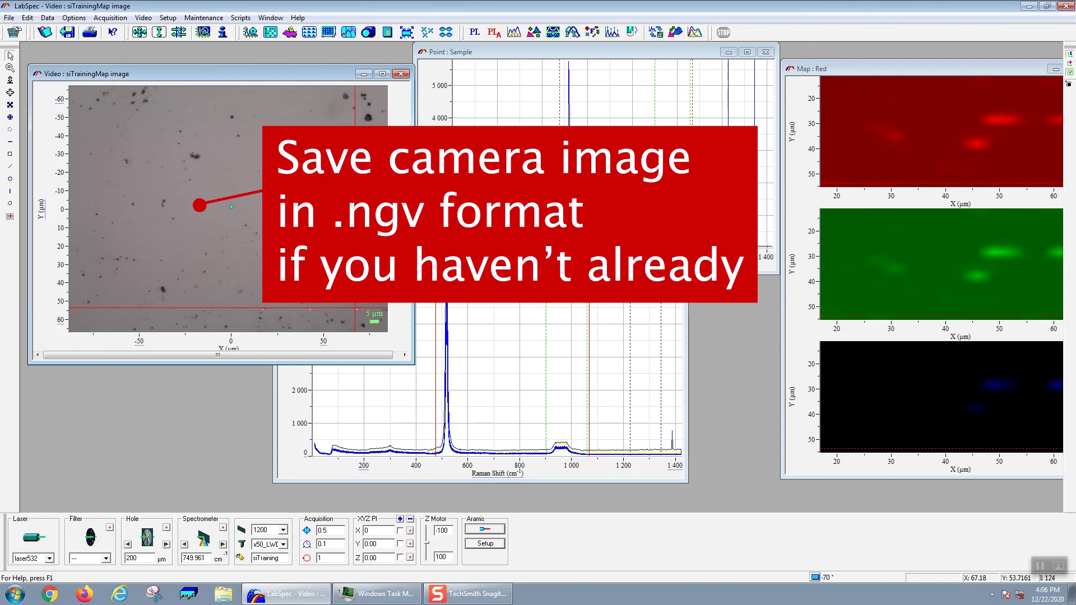